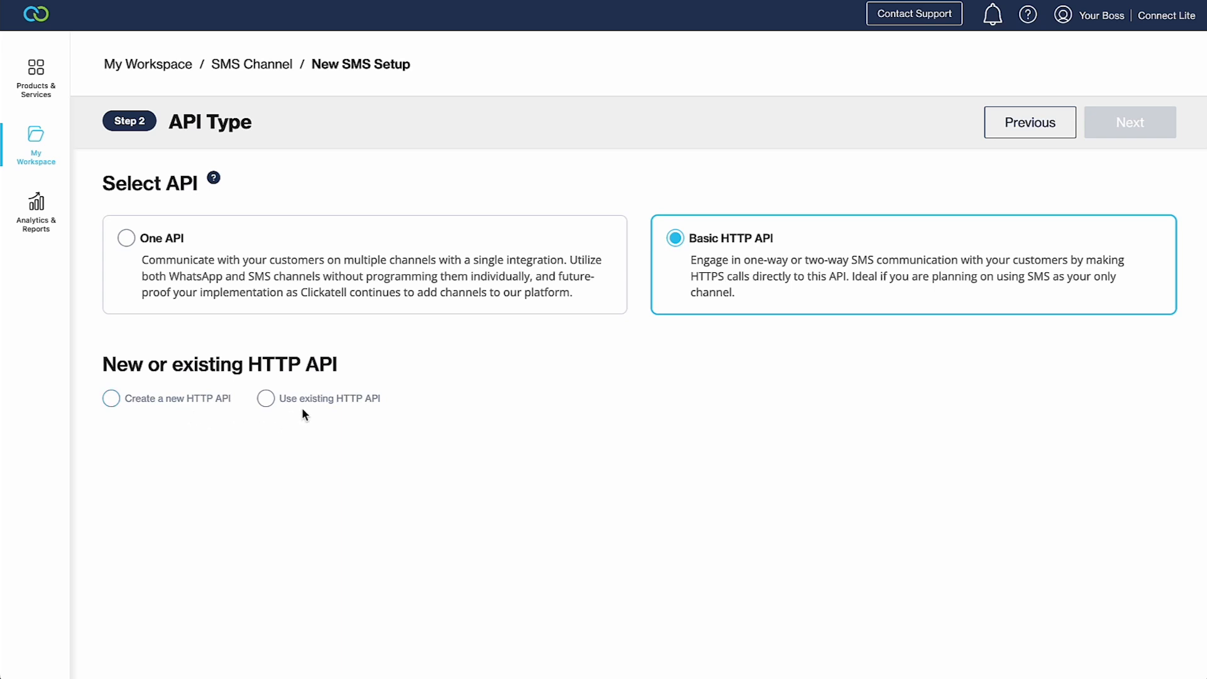
- Start a new HTTP API named 'Clickatell SMS Integration', described as 'Generating Clickatell API Key'
left_click(111, 399)
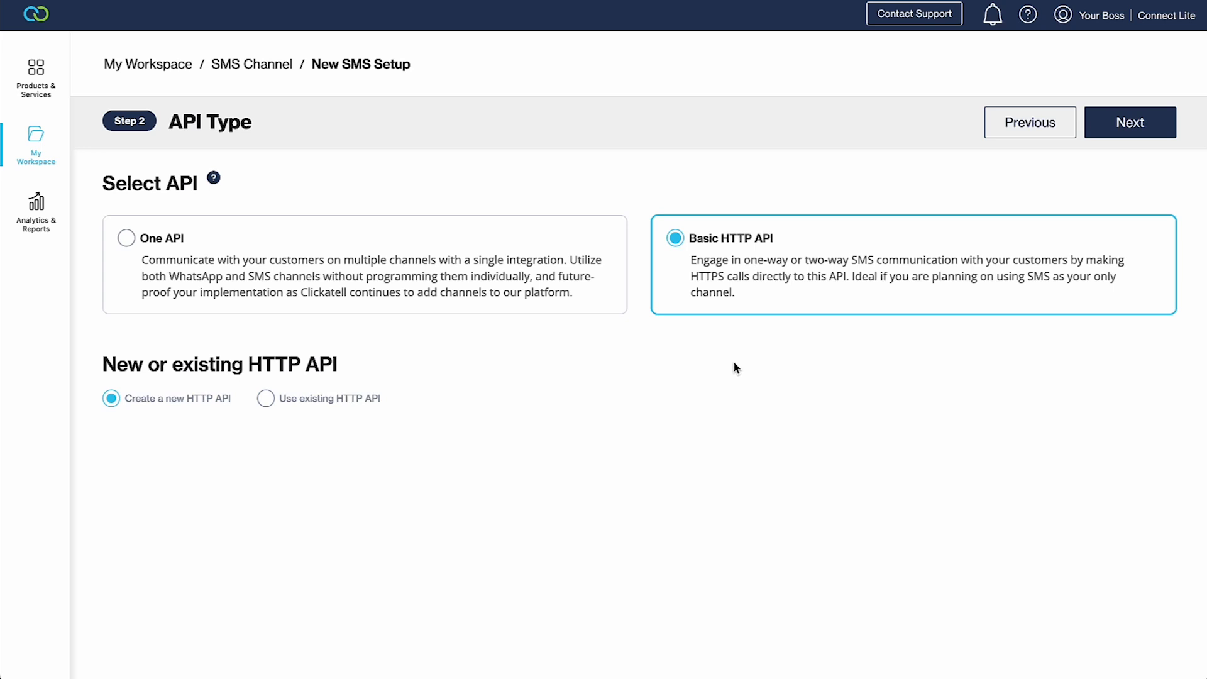
left_click(1098, 115)
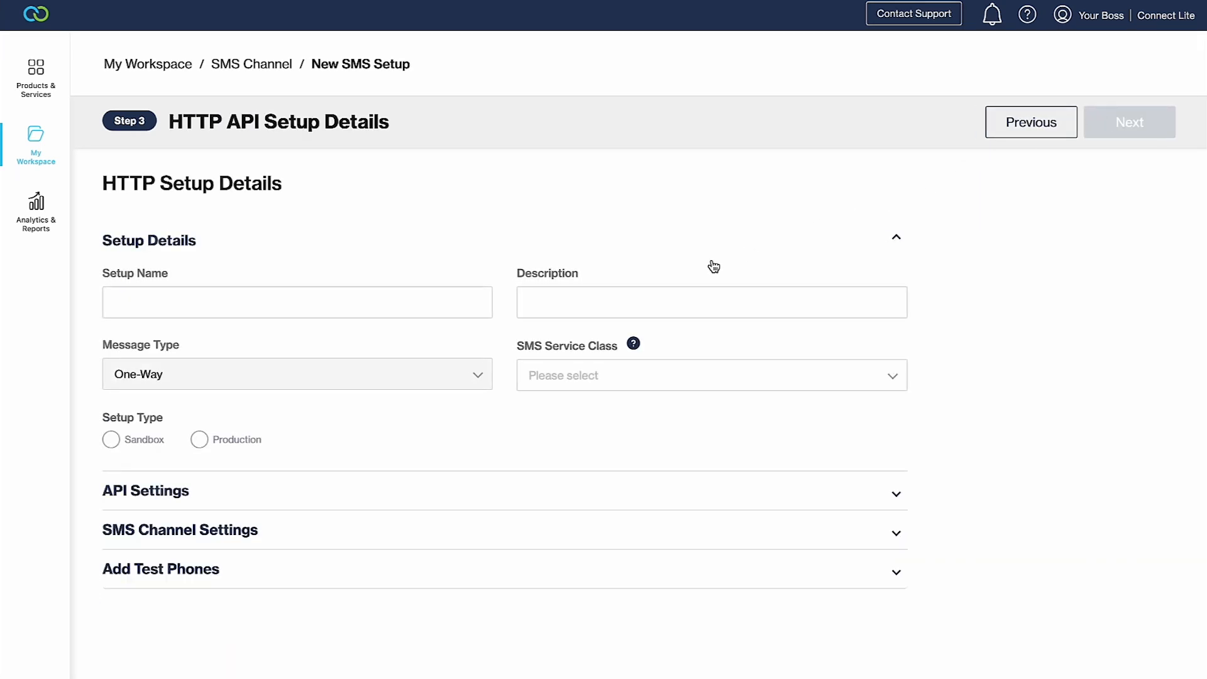
left_click(403, 306)
type("Clickatell SMS Integration")
left_click(689, 308)
type("Generating Clickatell API Key")
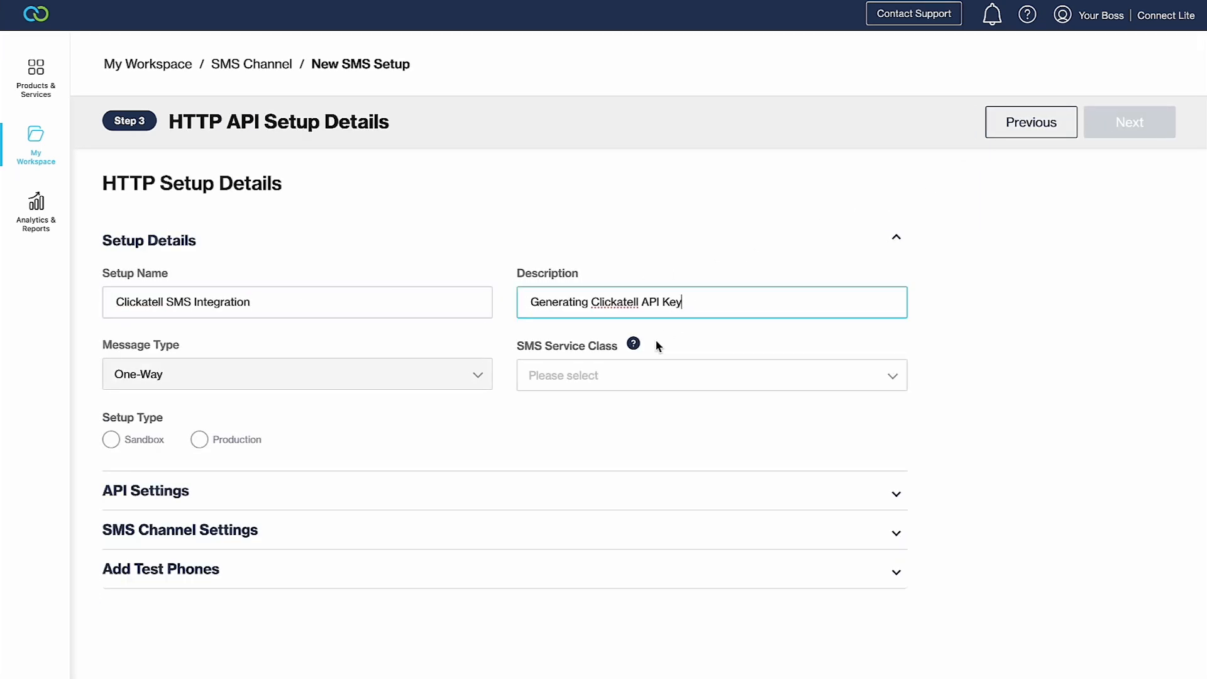
- Set the service class to PRIORITY, choose Production, and create the integration
left_click(610, 384)
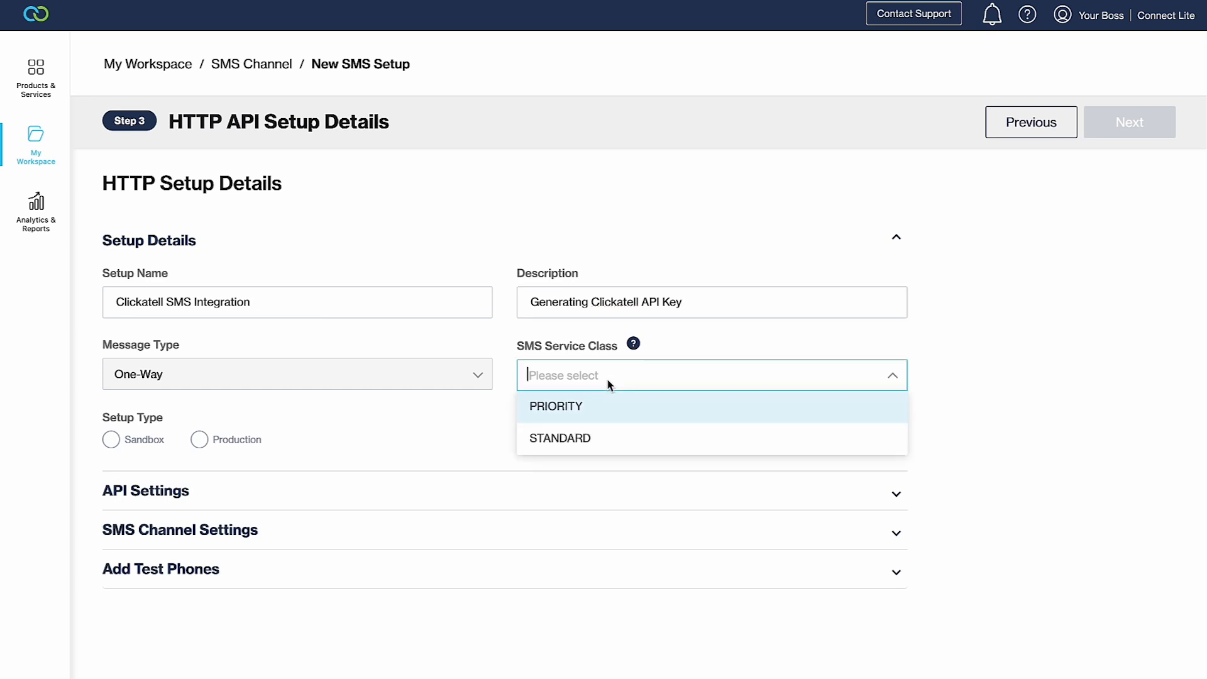
left_click(607, 405)
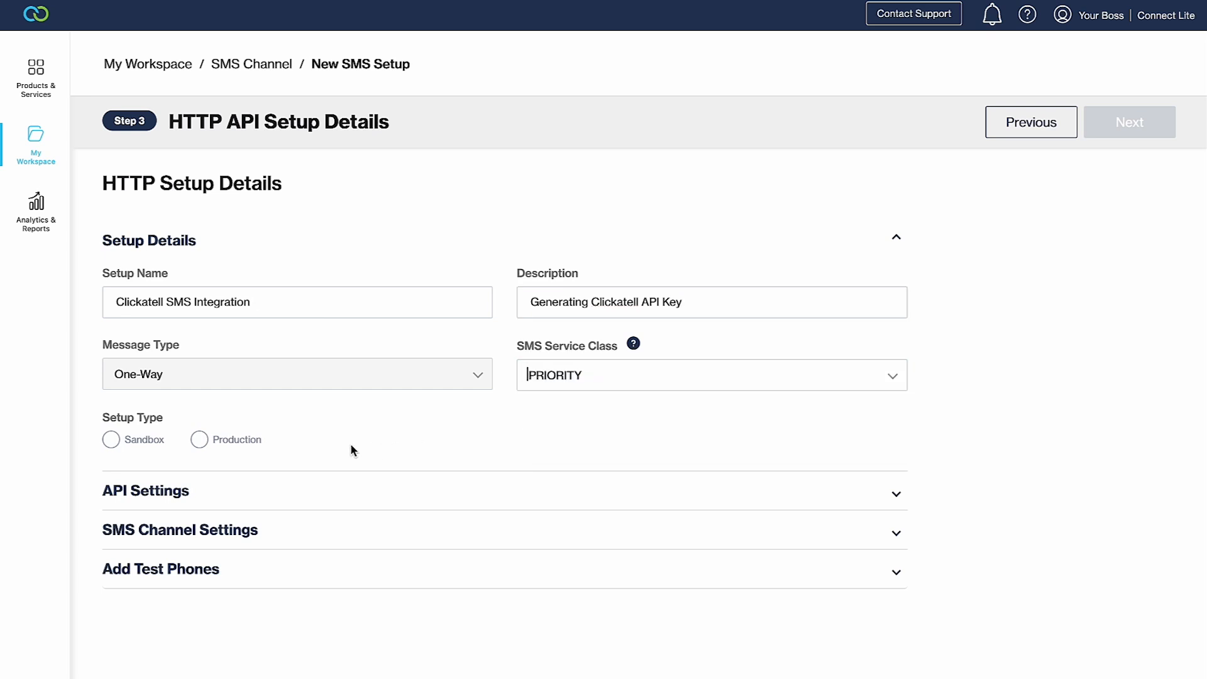
left_click(234, 442)
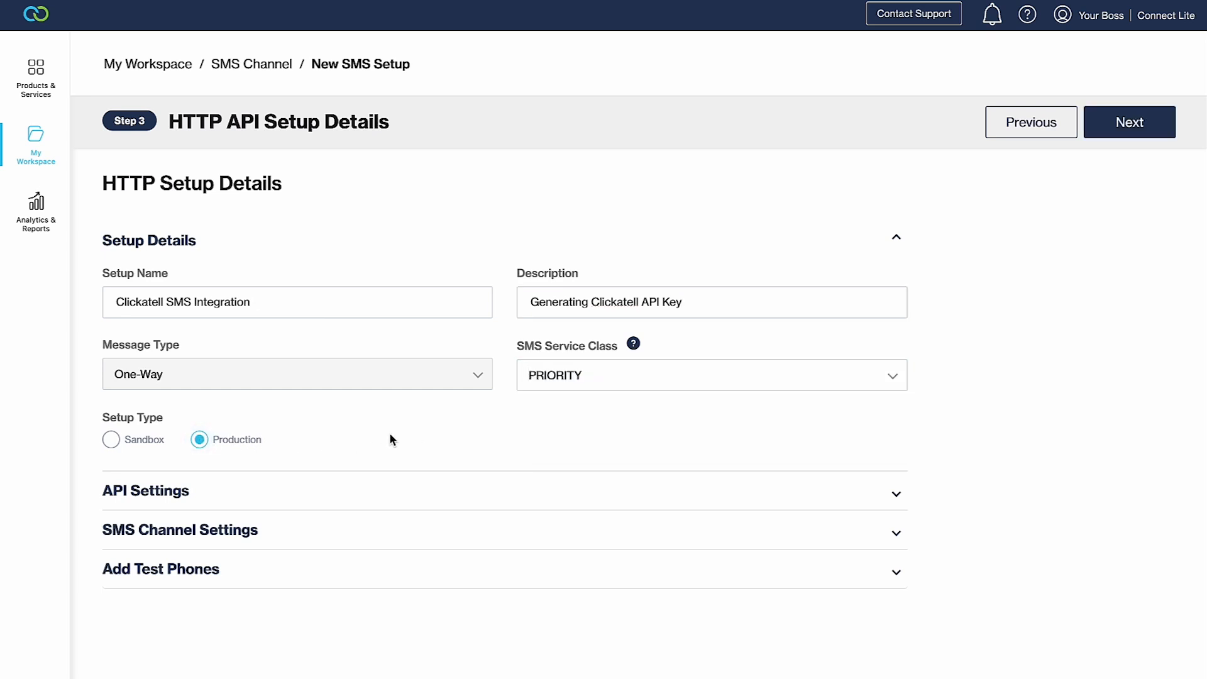
left_click(1138, 132)
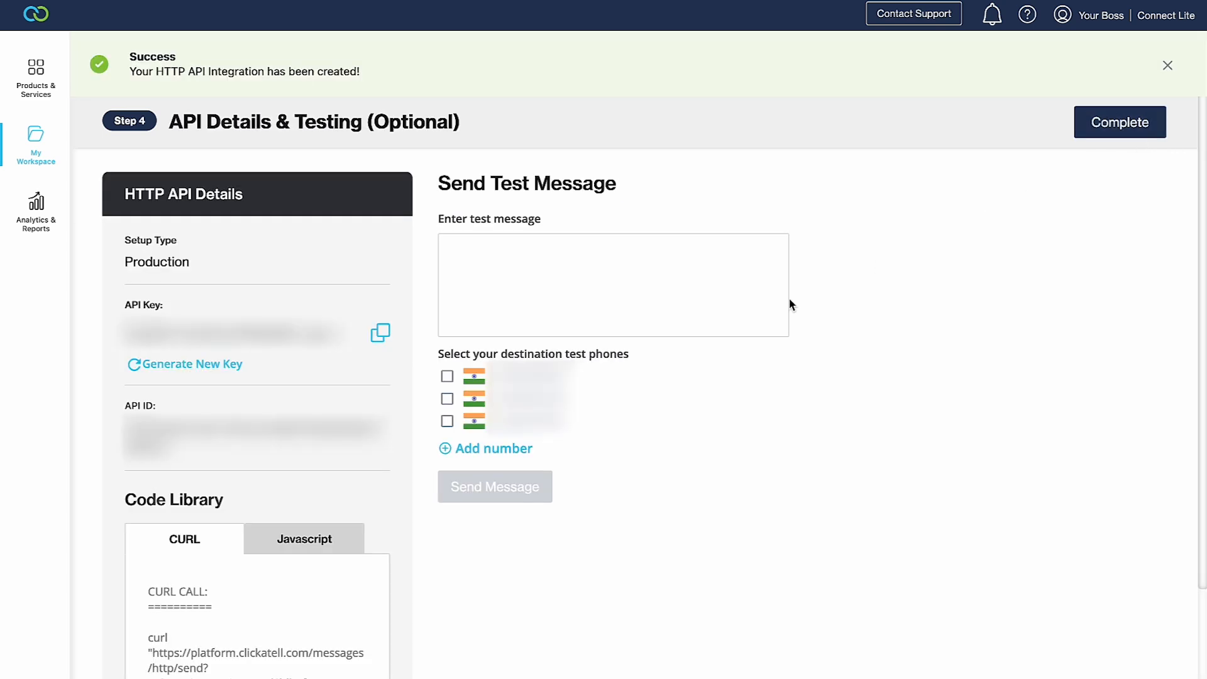
- Add the second and third test phones, complete setup, then open the Production integration's details
left_click(447, 398)
left_click(447, 421)
left_click(1077, 132)
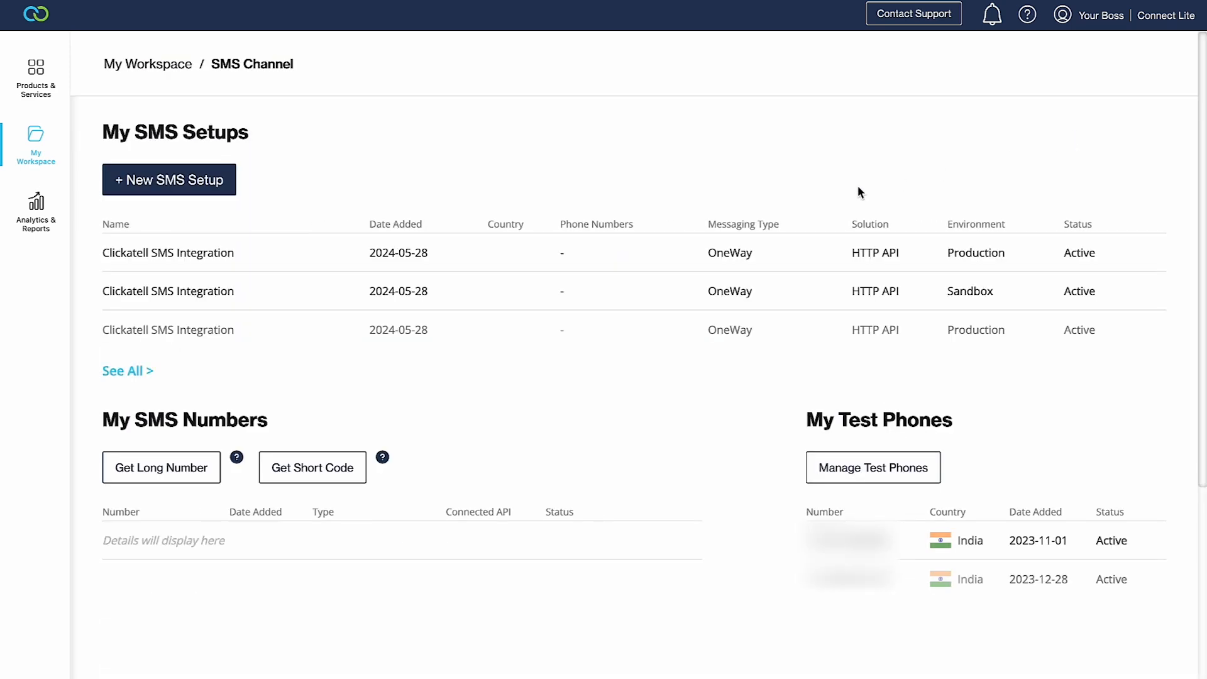
left_click(301, 265)
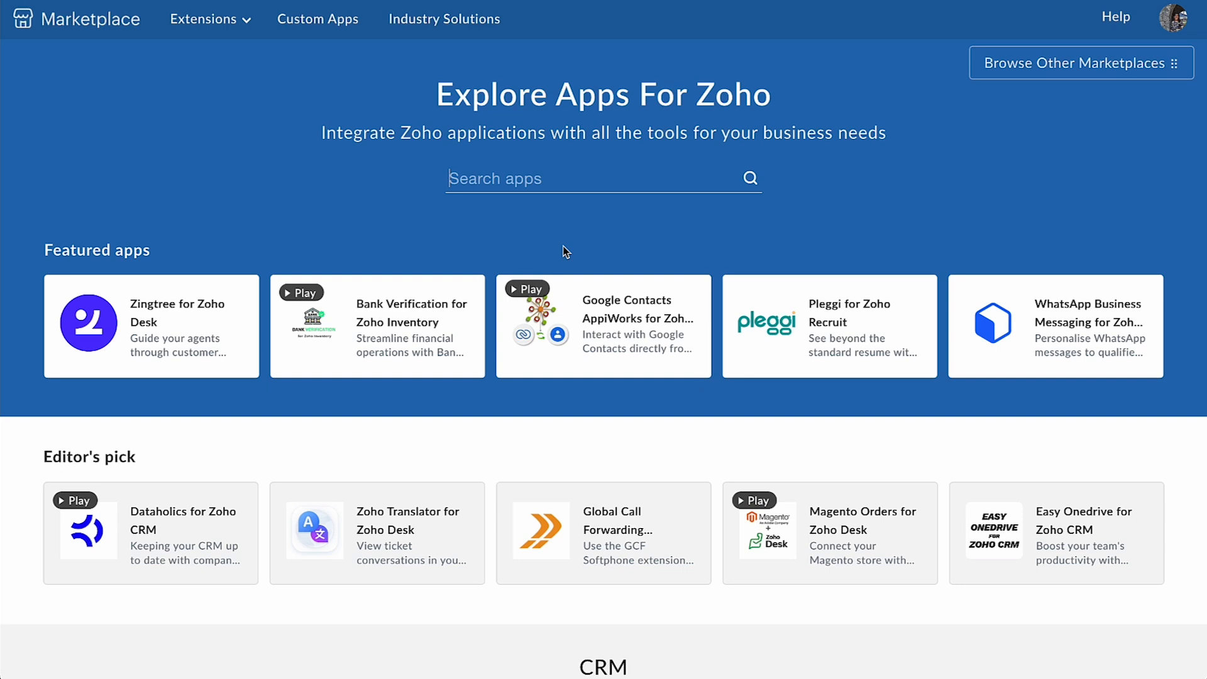
- Find and open the Clickatell SMS Extension for Zoho Inventory in Zoho Marketplace
left_click(554, 185)
type("Clickatell SMS for Zo")
scroll(583, 302, "down", 1)
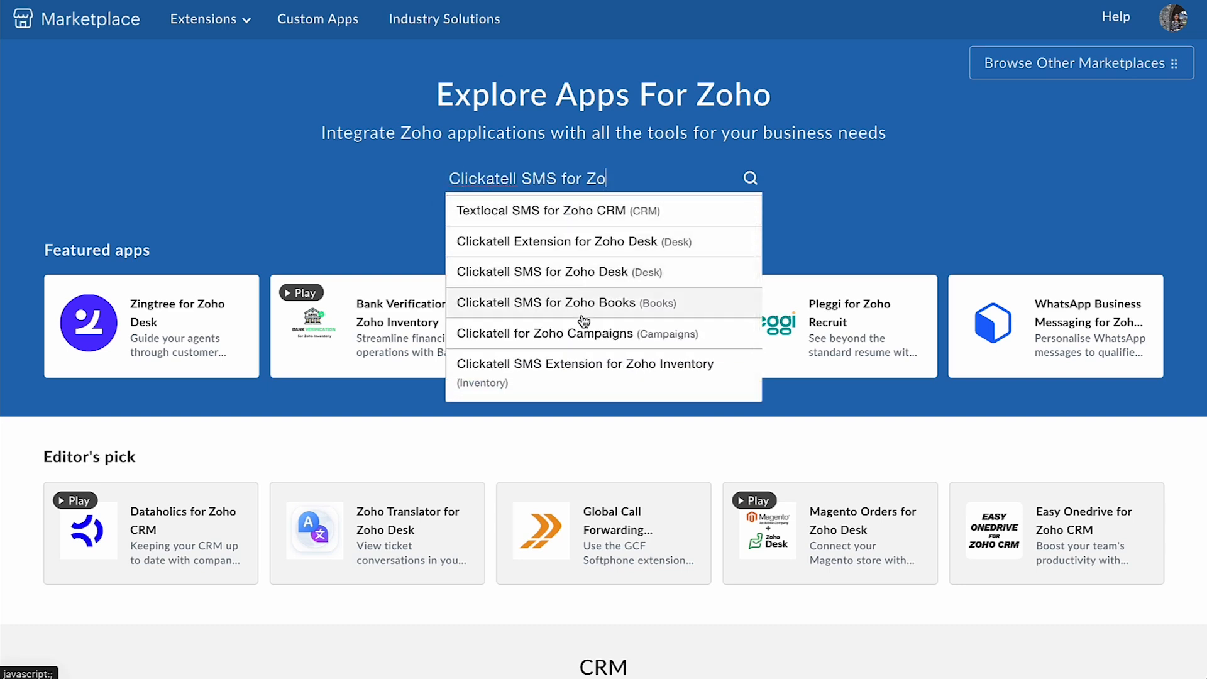
left_click(583, 374)
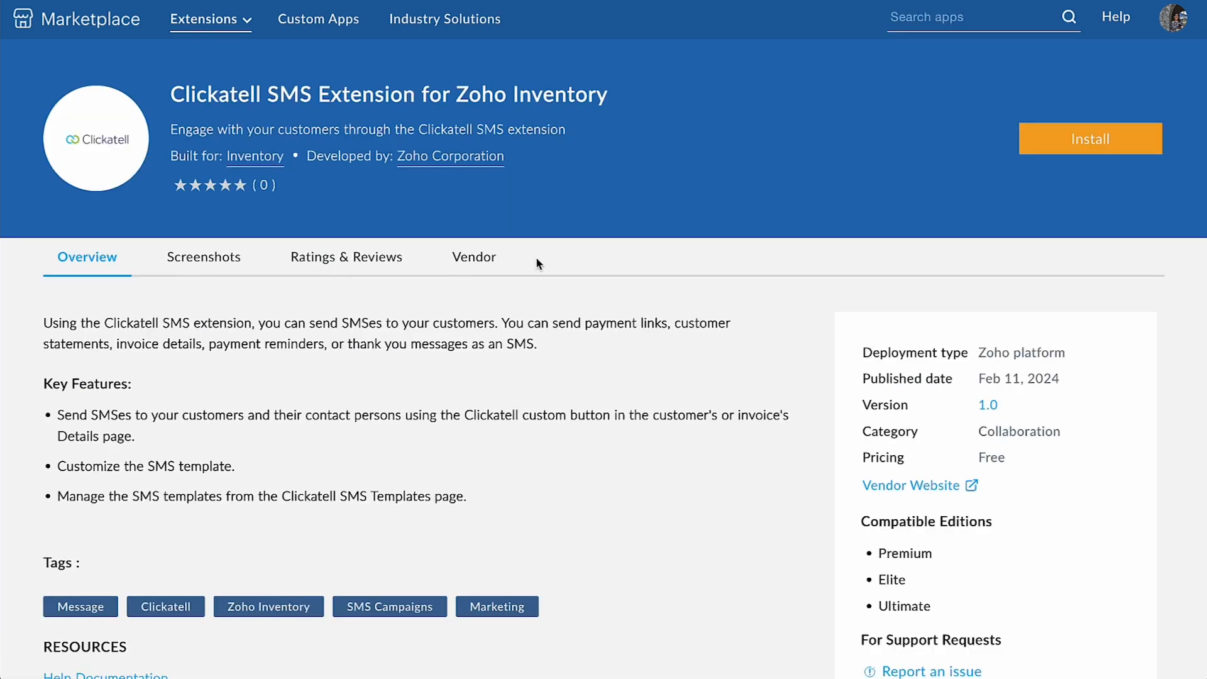
- Install the extension, accepting the vendor's terms and Zoho Marketplace's terms of service
left_click(1033, 155)
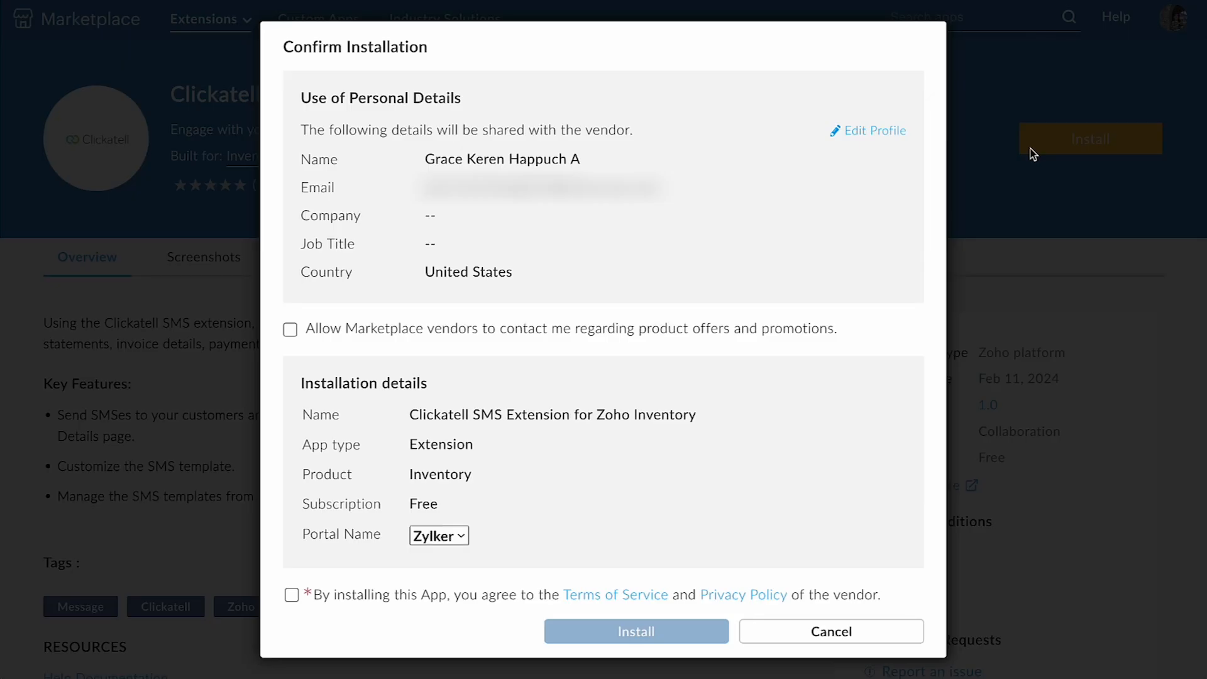
scroll(788, 243, "down", 1)
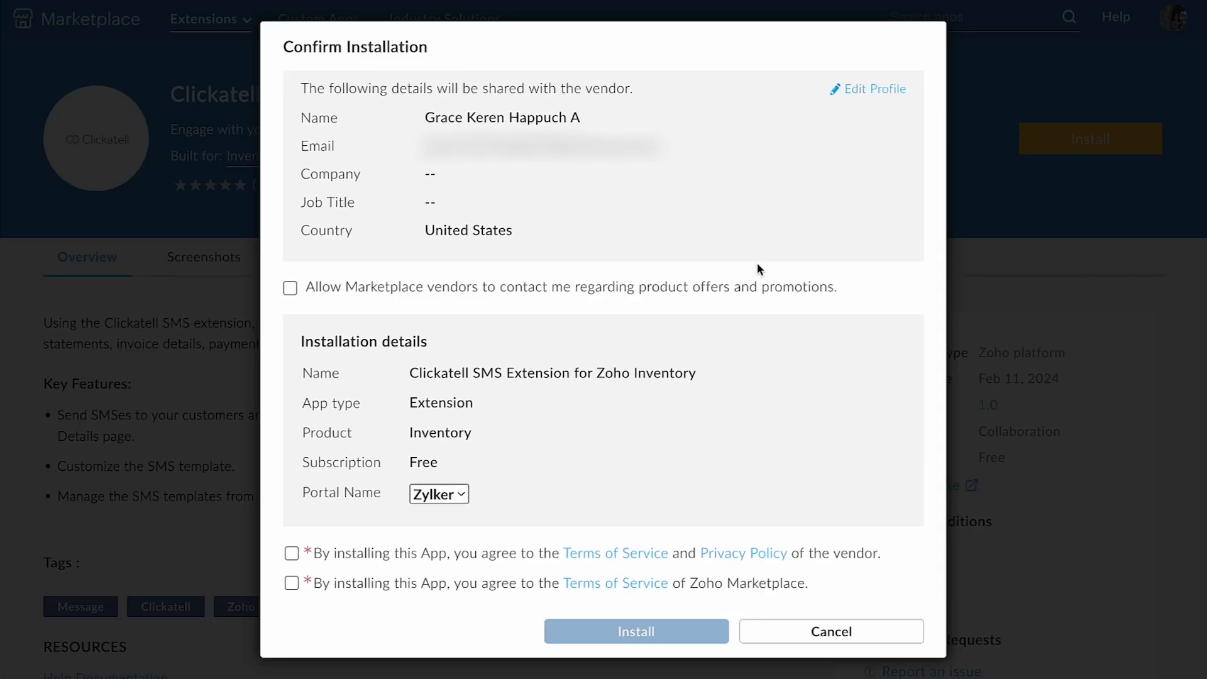
left_click(291, 554)
left_click(291, 584)
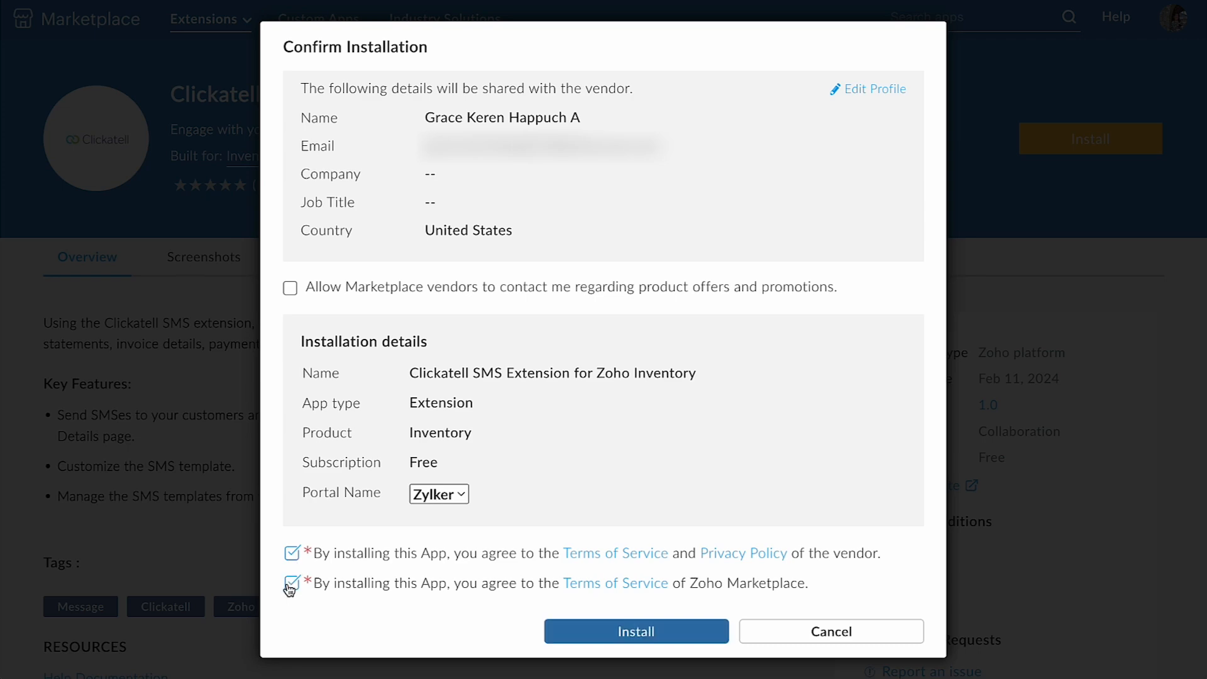
left_click(588, 626)
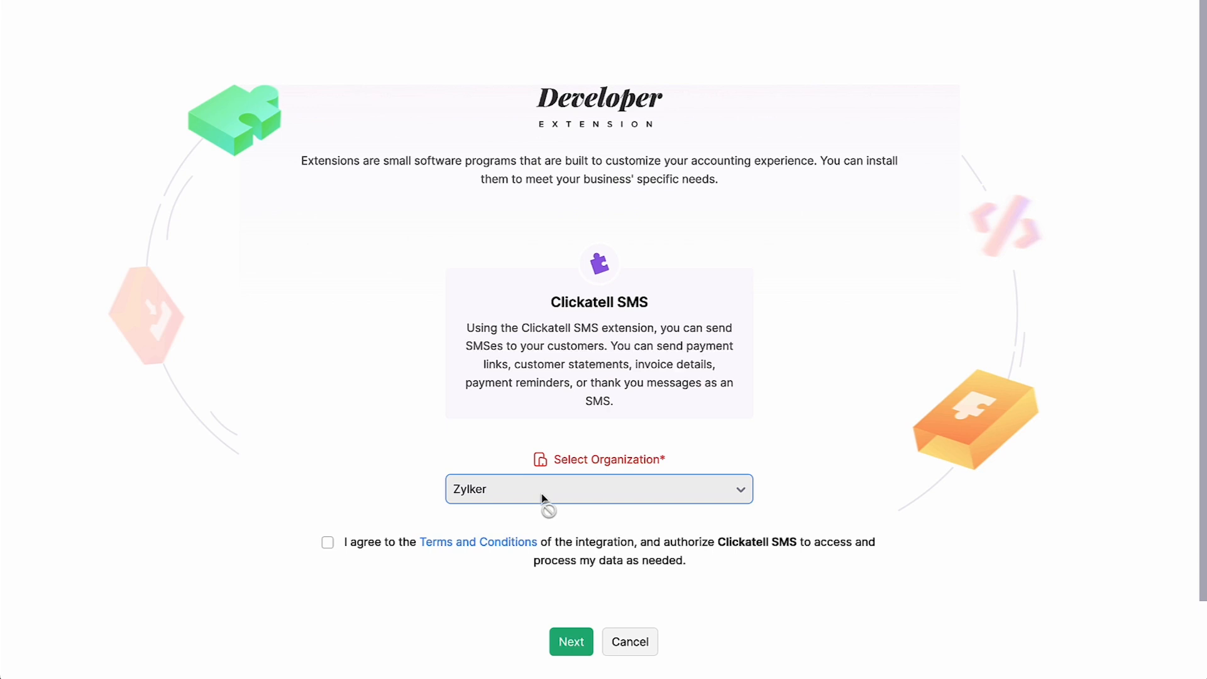
- Accept the Clickatell SMS integration terms for Zylker and continue to connection authorization
left_click(355, 549)
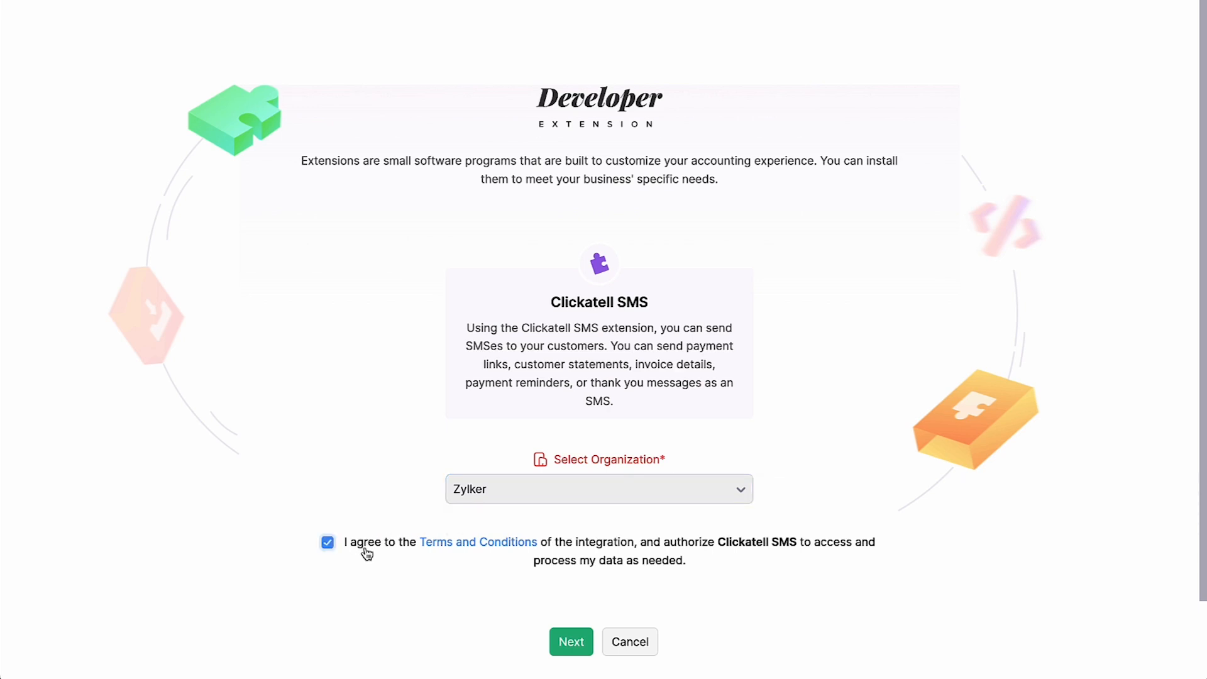
left_click(573, 642)
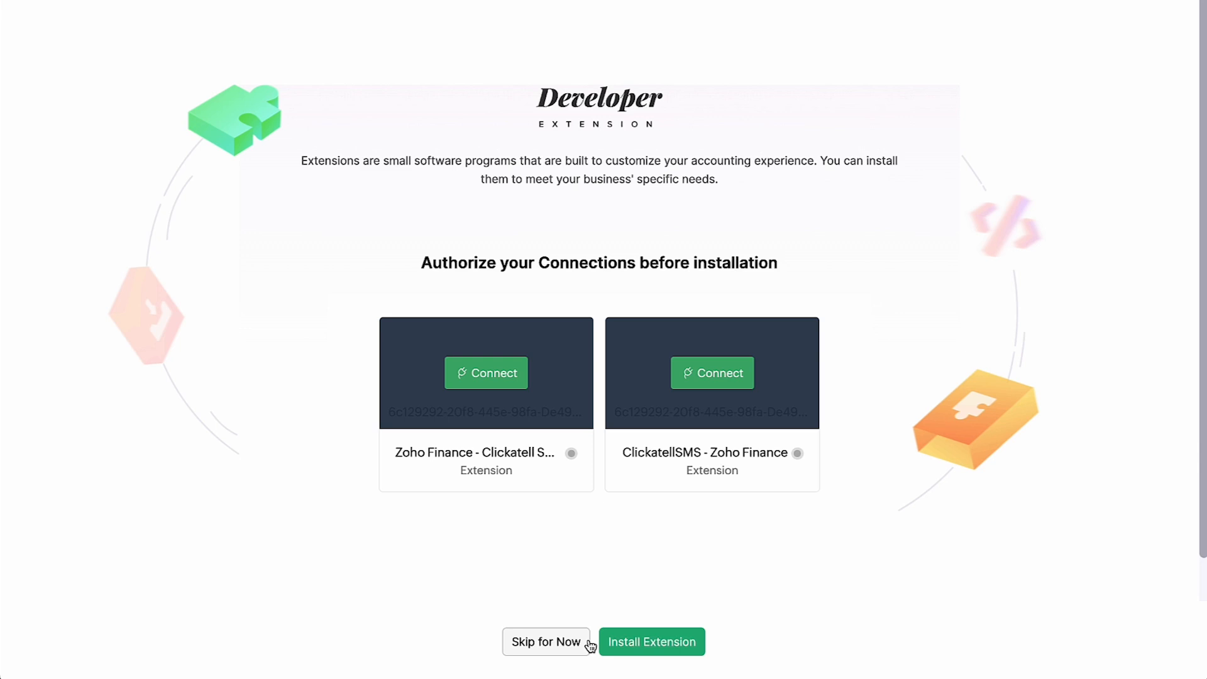
- Authorize the Zoho Finance connection, granting access to Books and Inventory data
left_click(505, 382)
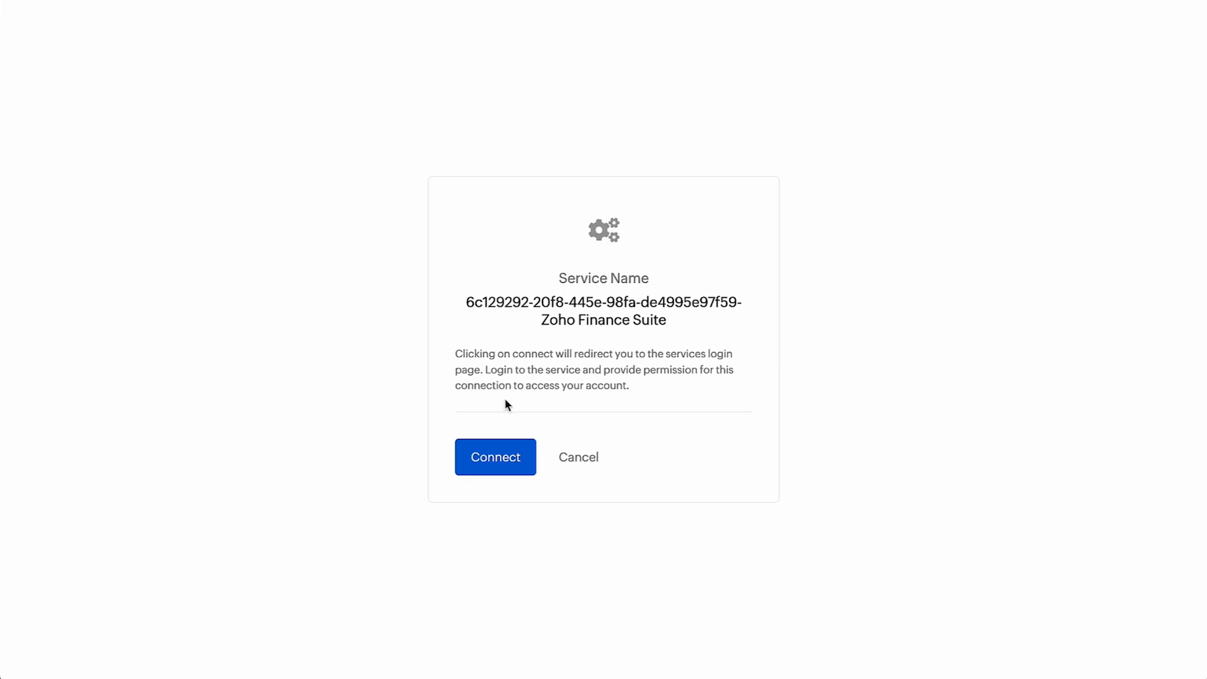
left_click(519, 465)
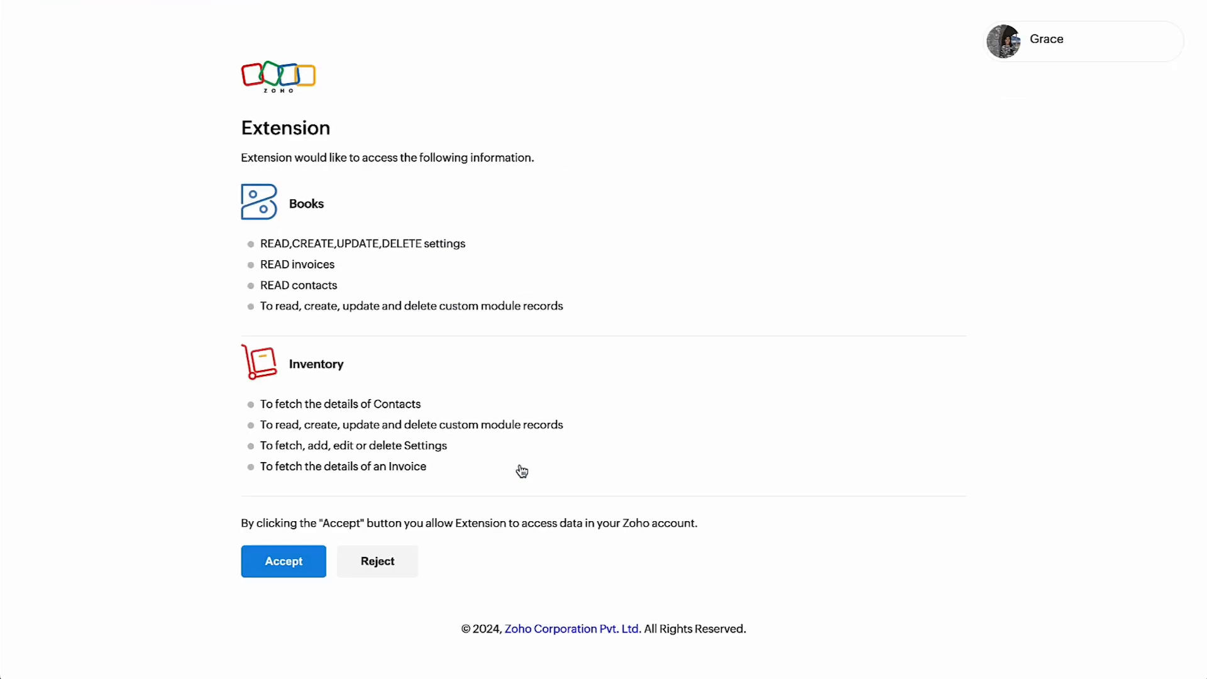
left_click(320, 573)
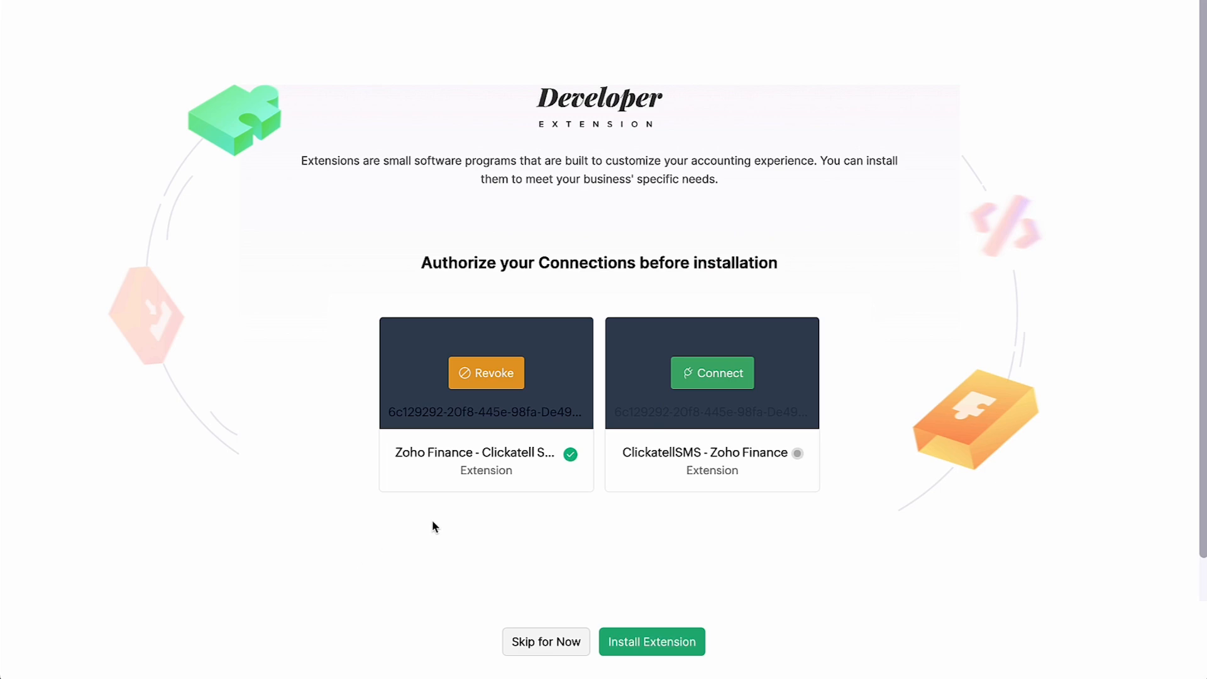
- Connect ClickatellSMS using the pasted API key, then install the extension
left_click(685, 386)
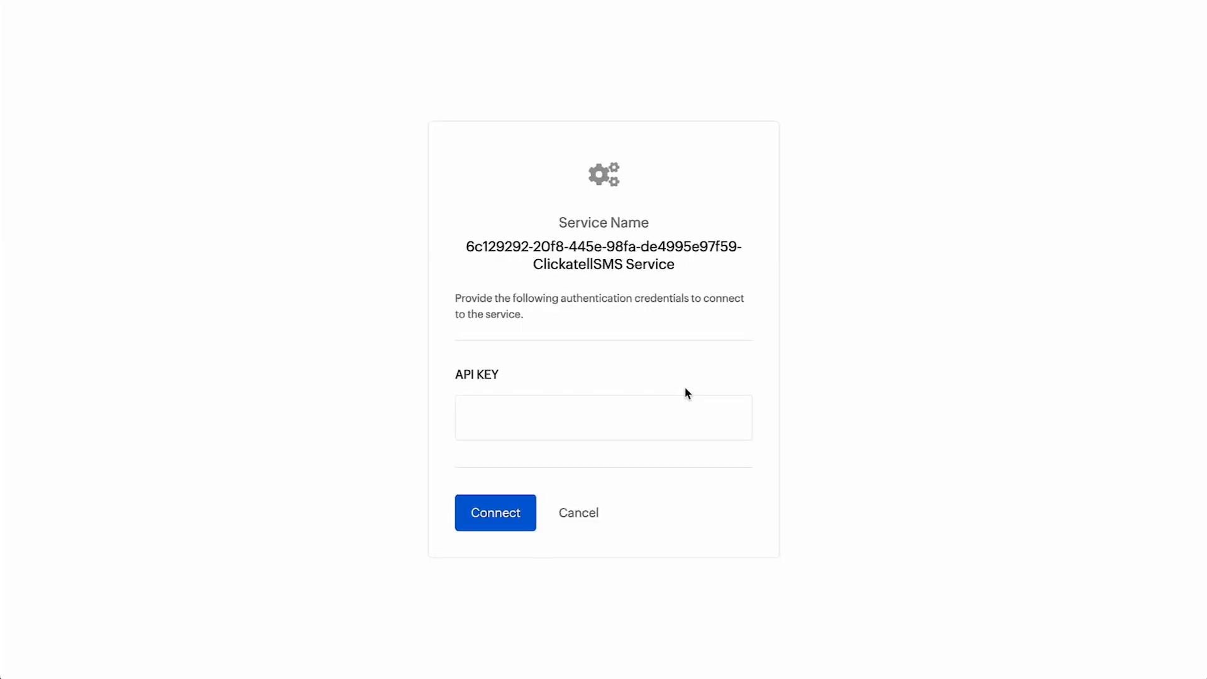
left_click(646, 407)
key("ctrl+v")
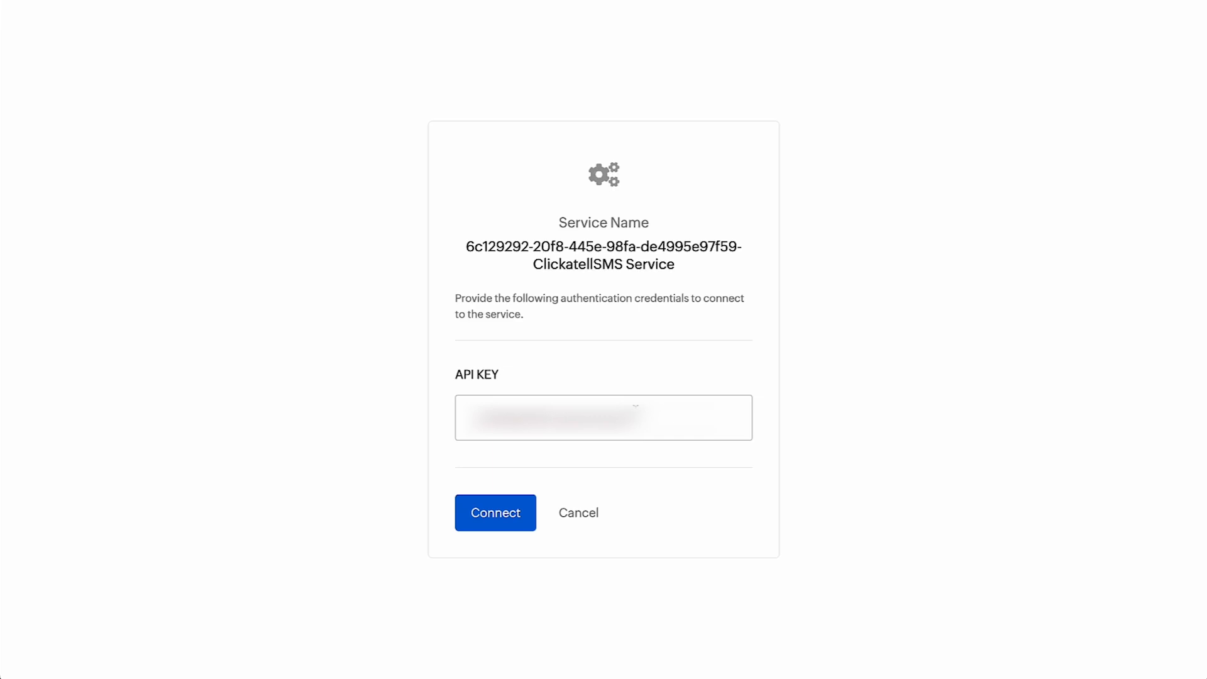
left_click(500, 525)
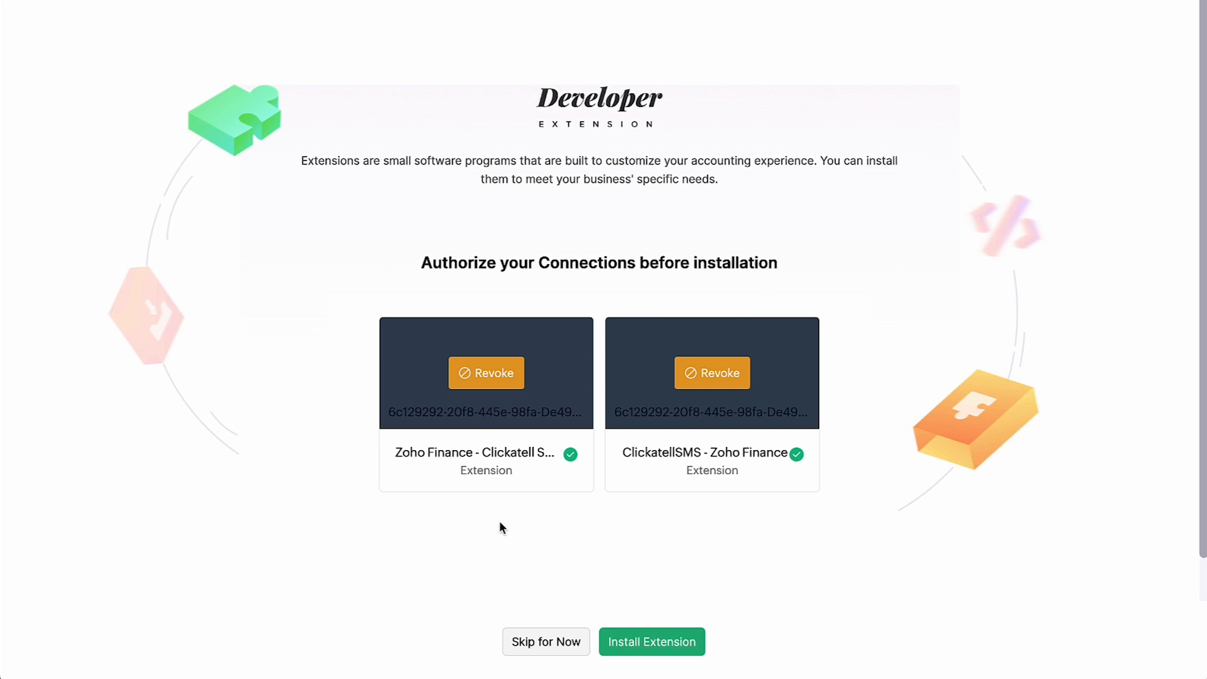
left_click(640, 648)
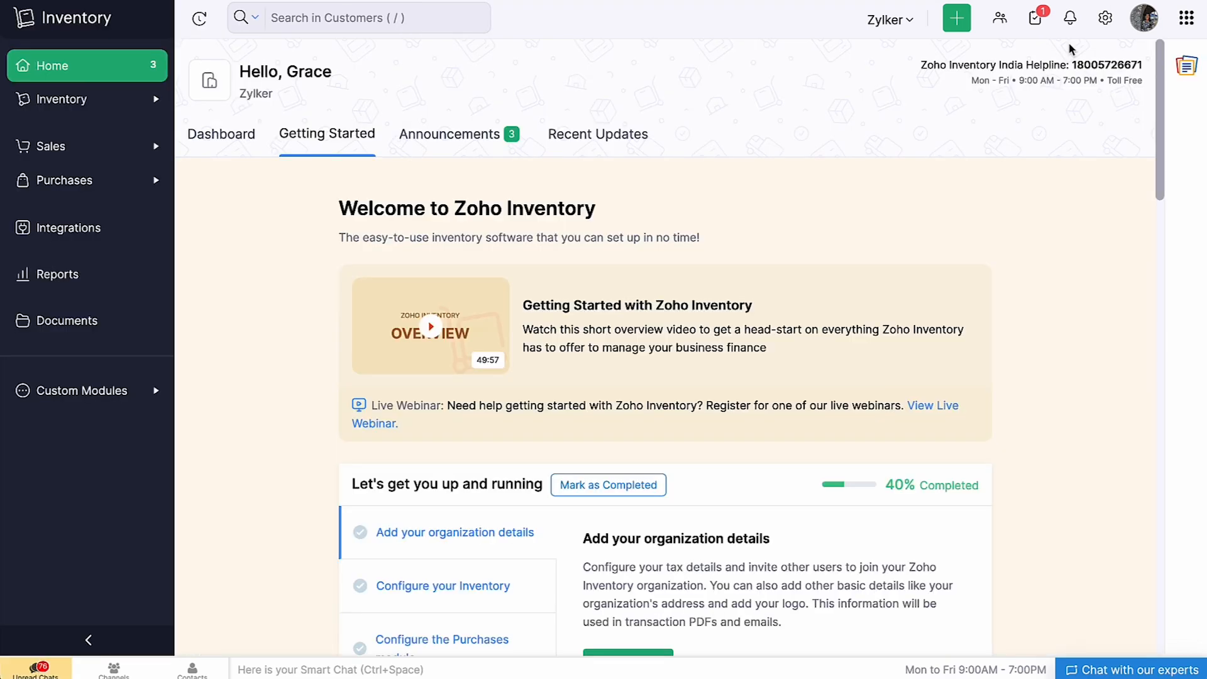
- Search the Zoho Inventory extensions marketplace for 'clickatell'
left_click(1106, 17)
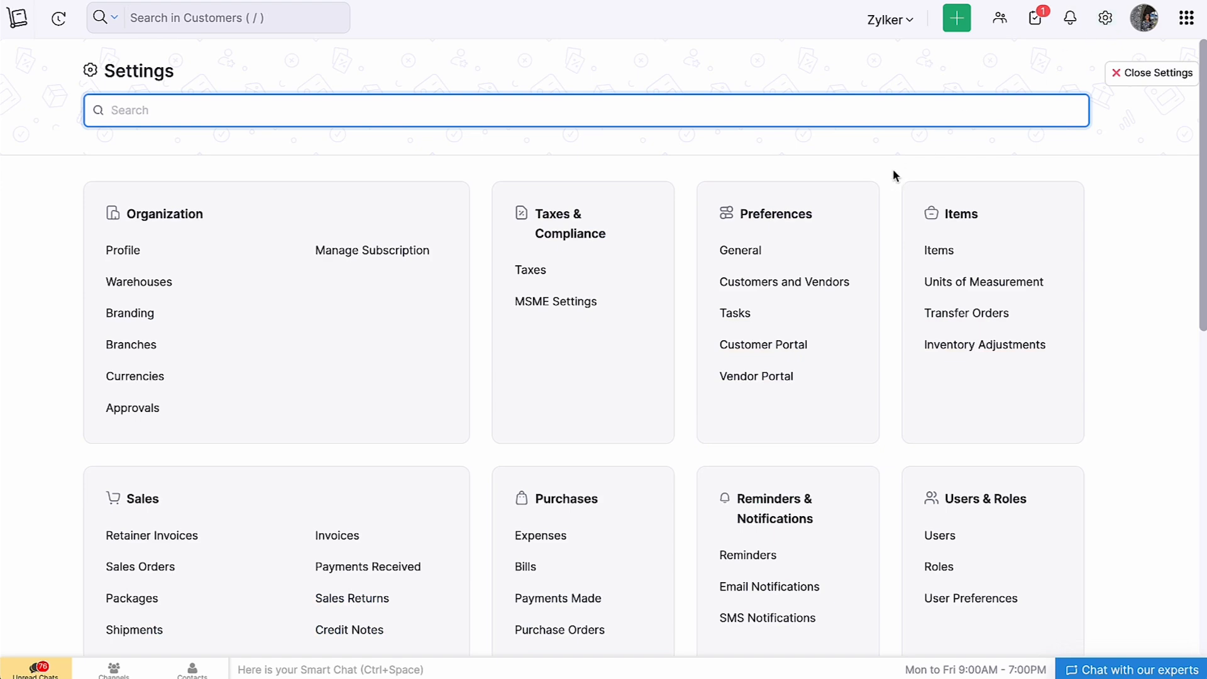
scroll(750, 279, "down", 8)
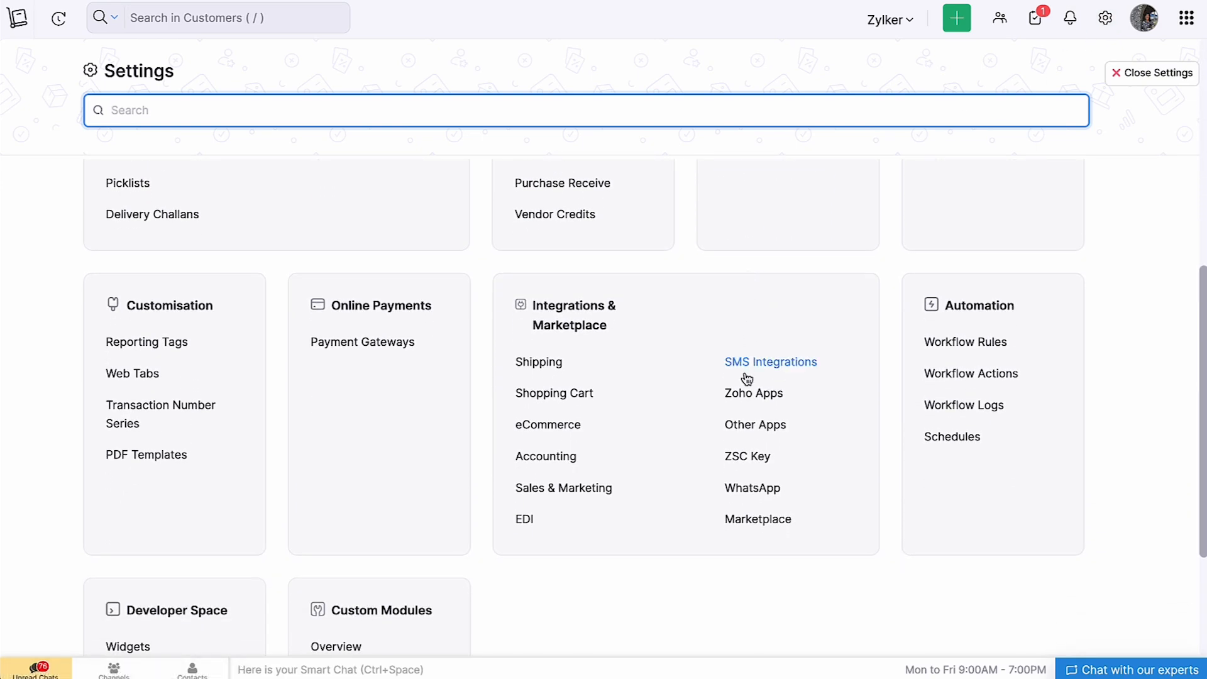
left_click(752, 523)
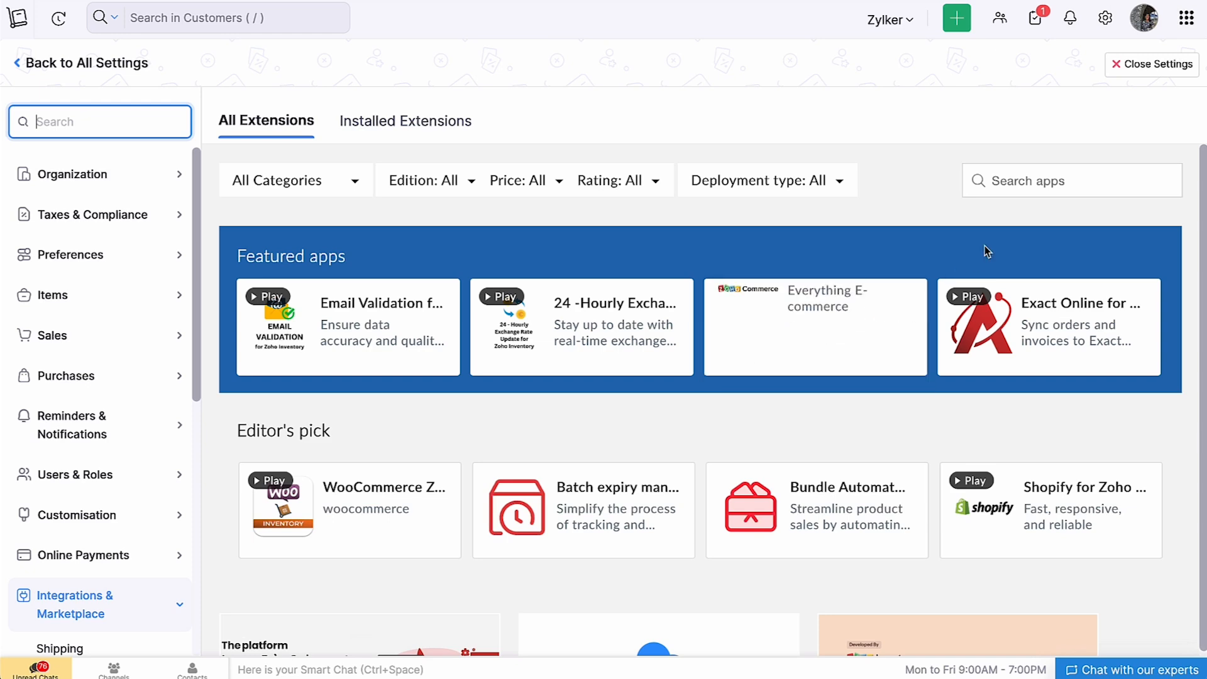
left_click(1032, 187)
type("clickatell")
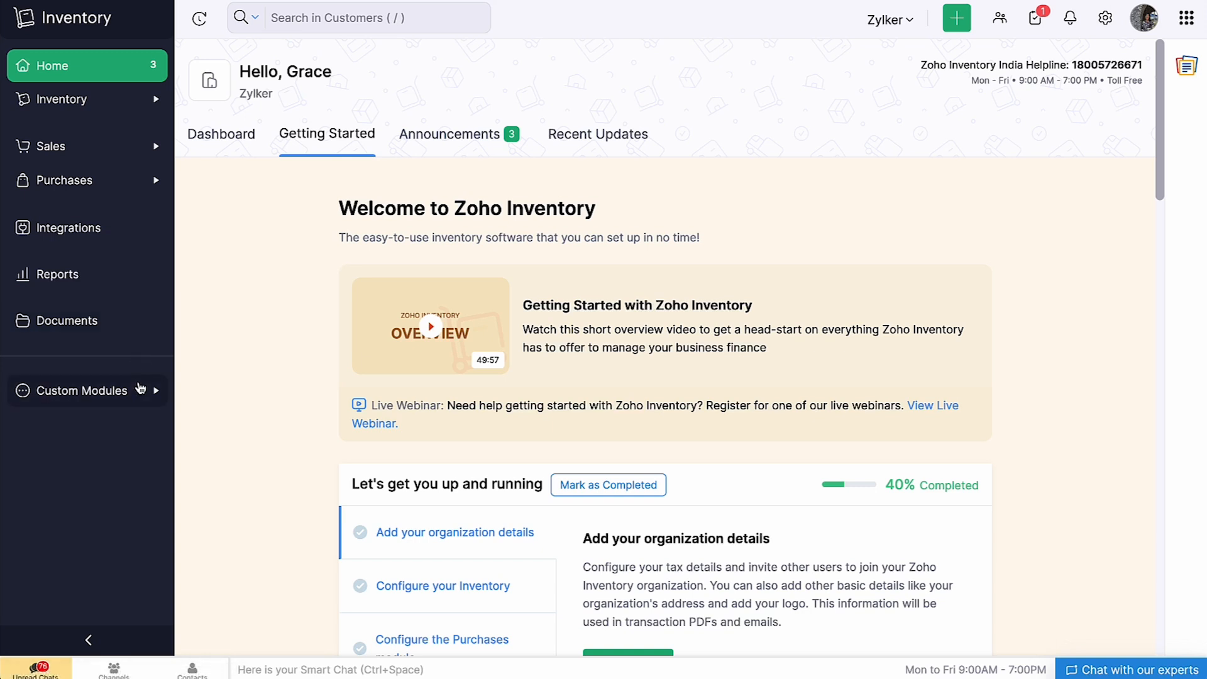
- Create a Clickatell SMS template named 'Commercial Template' with the pasted payment-reminder message
left_click(140, 389)
left_click(129, 434)
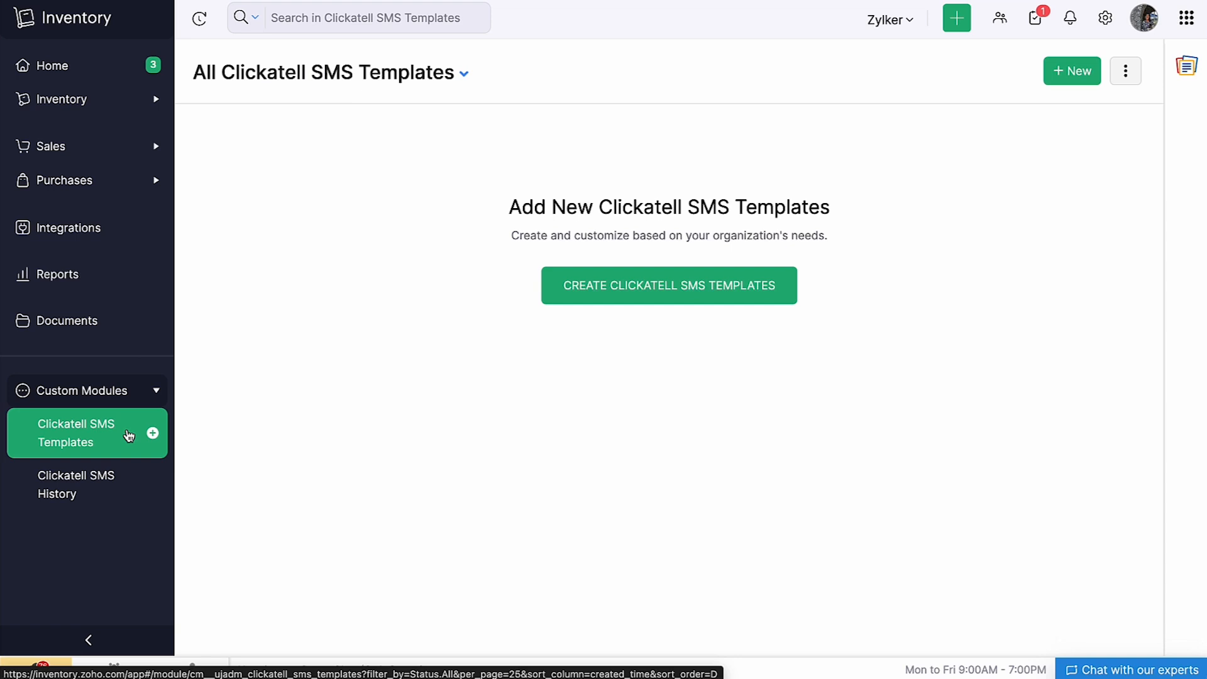
left_click(608, 301)
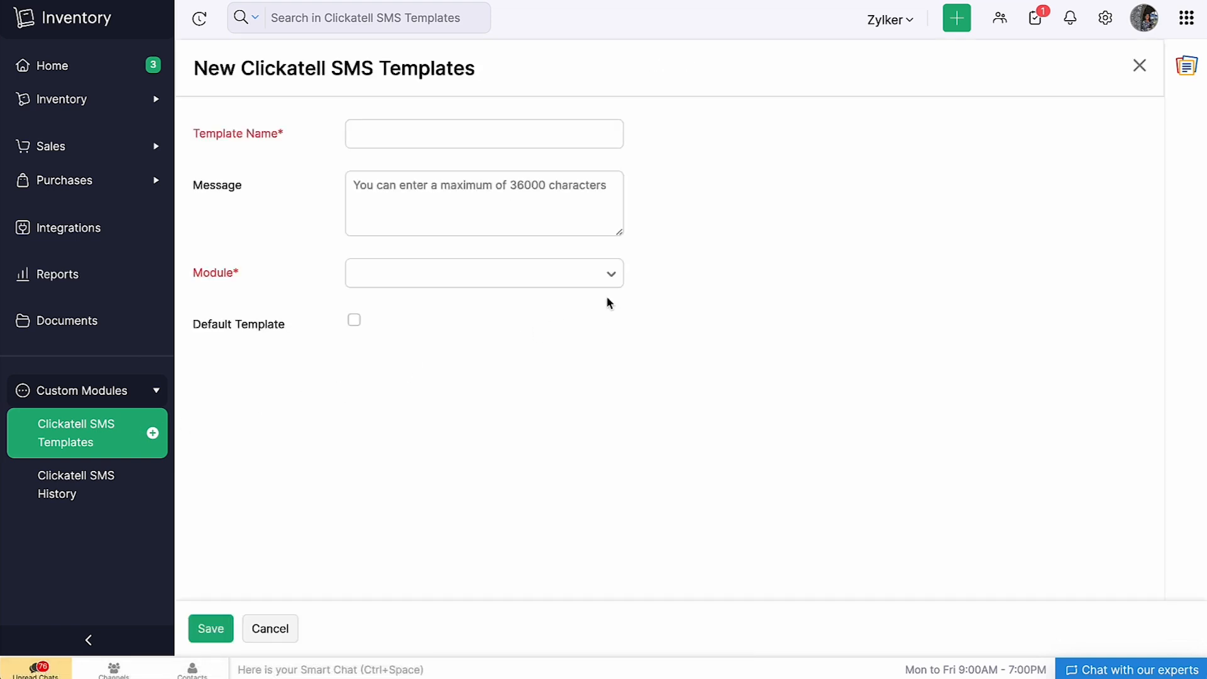
left_click(491, 135)
type("Commercial Template")
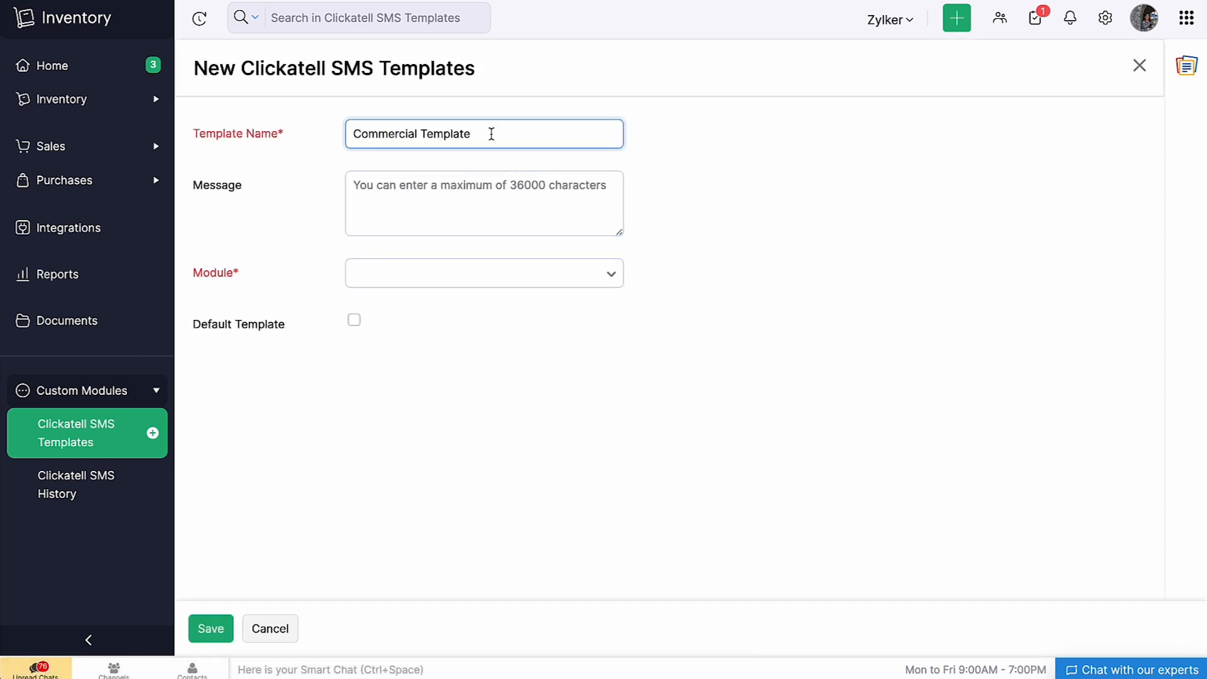
left_click(432, 188)
key("ctrl+v")
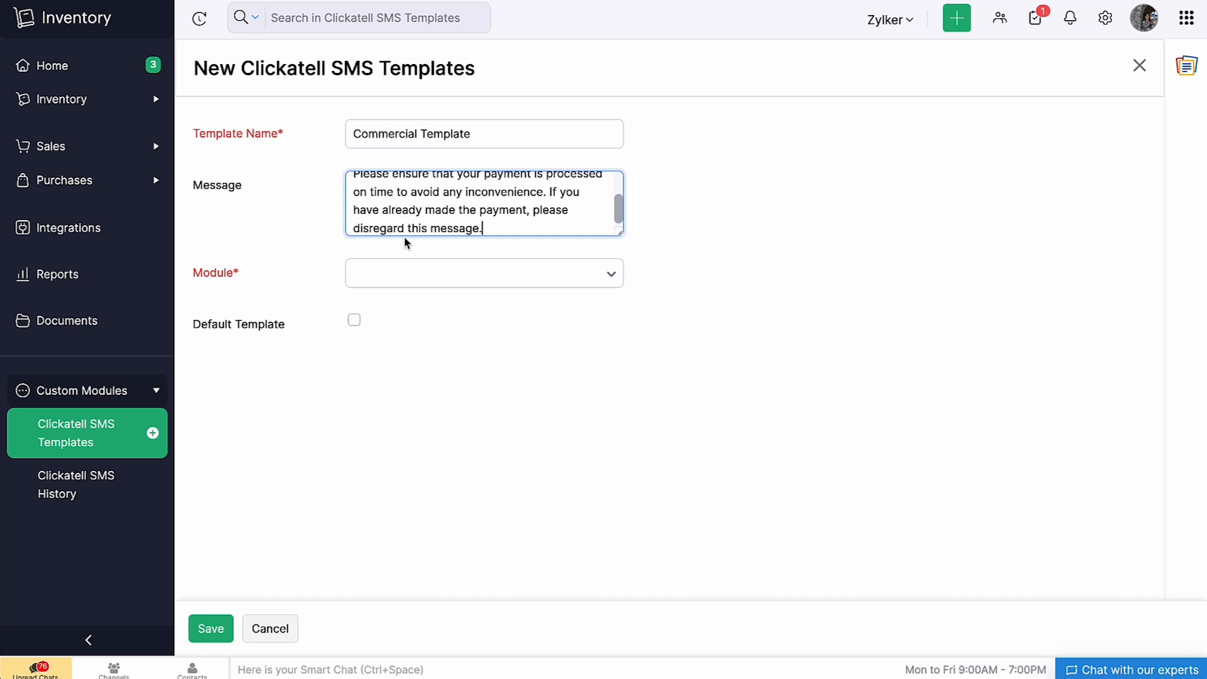
- Assign the template to the Invoice module, mark it as default, and save it
left_click(380, 273)
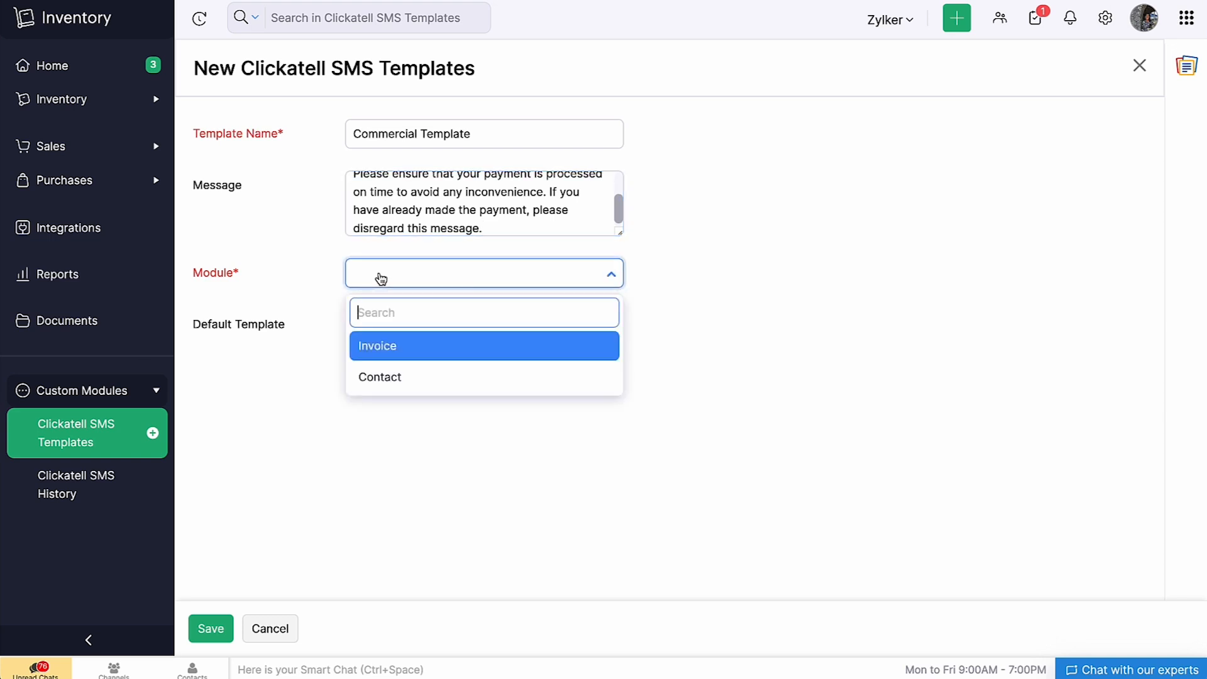
left_click(400, 343)
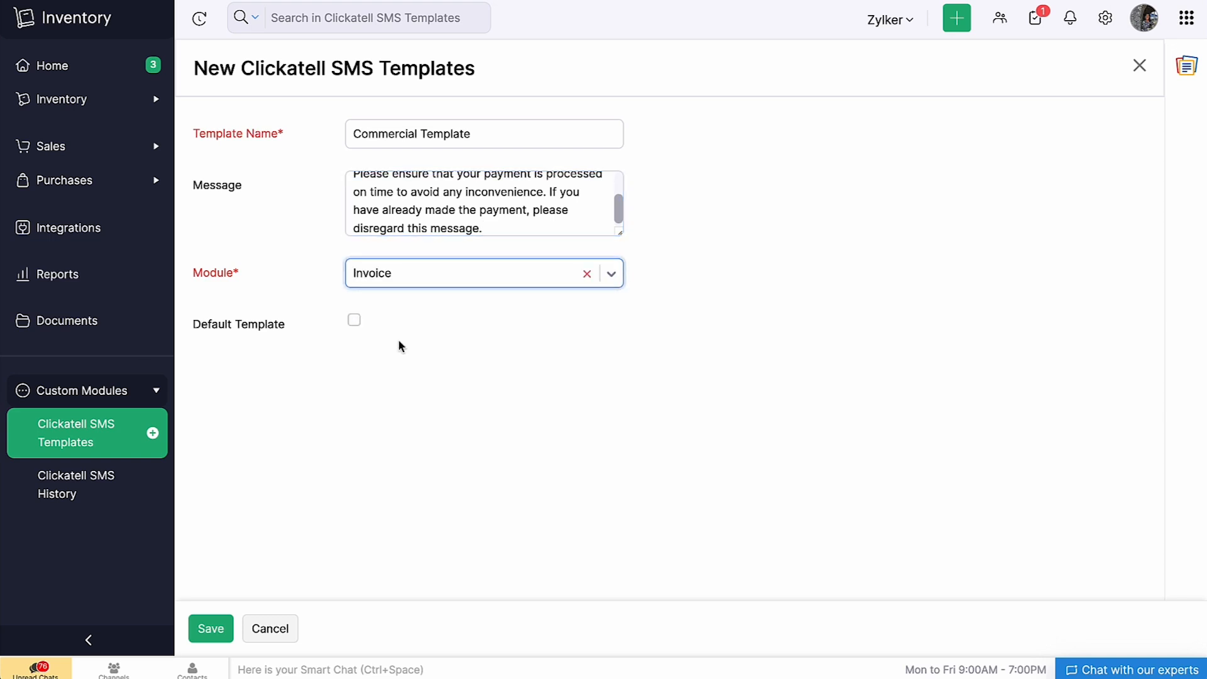
left_click(354, 321)
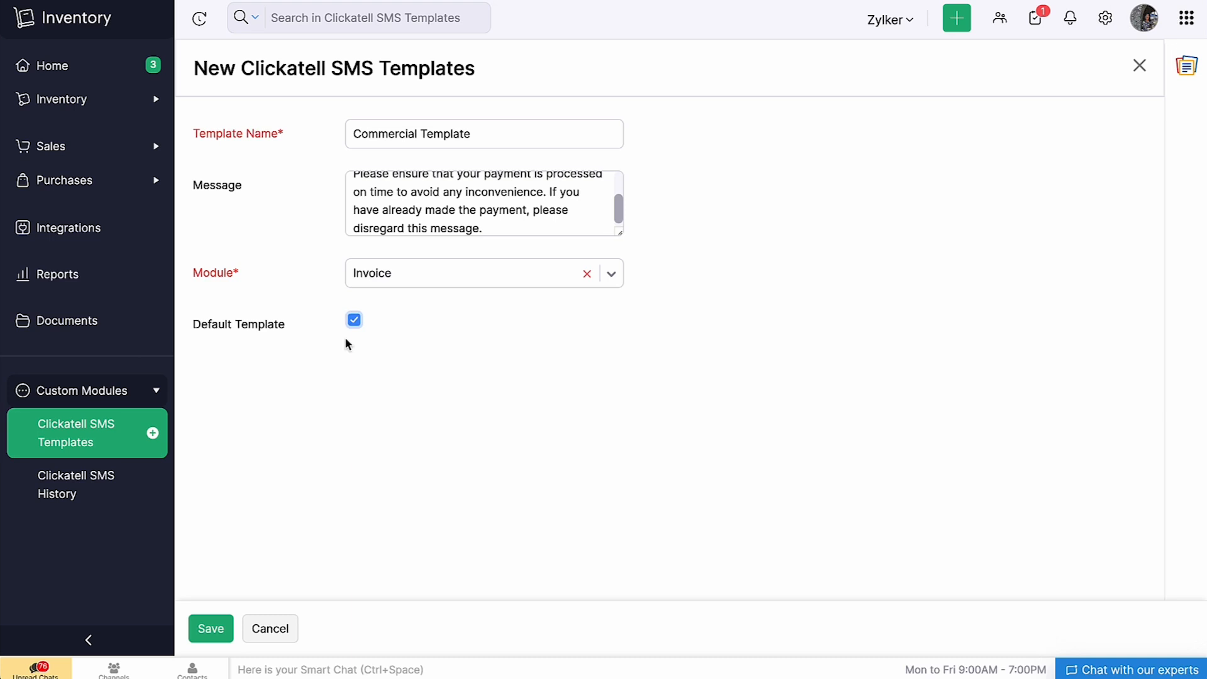
left_click(211, 631)
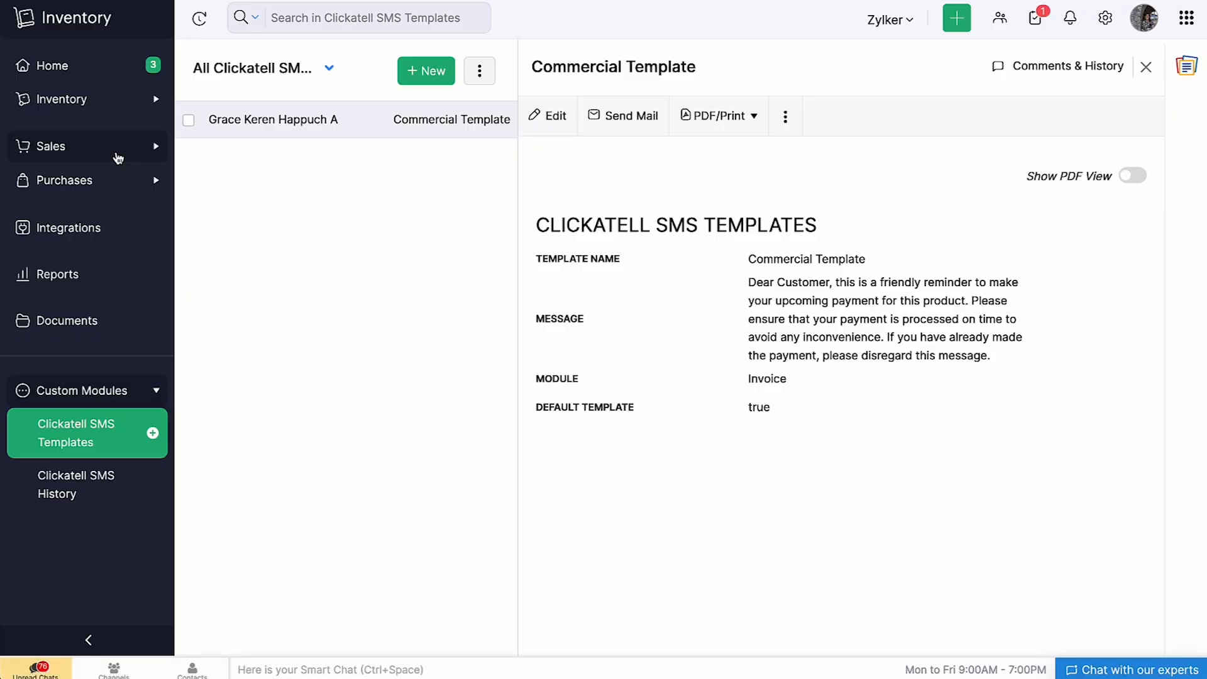
- Open the Rs.2,000 invoice dated 22/09/2023 from Sales > Invoices
left_click(118, 151)
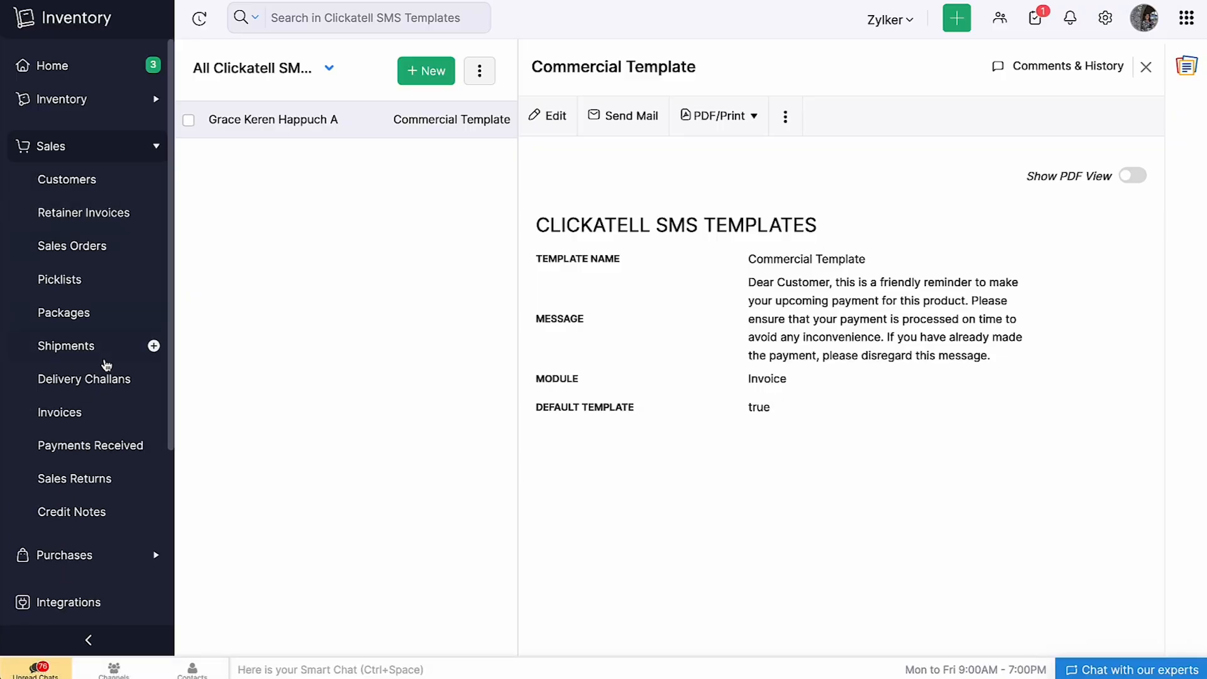
left_click(101, 421)
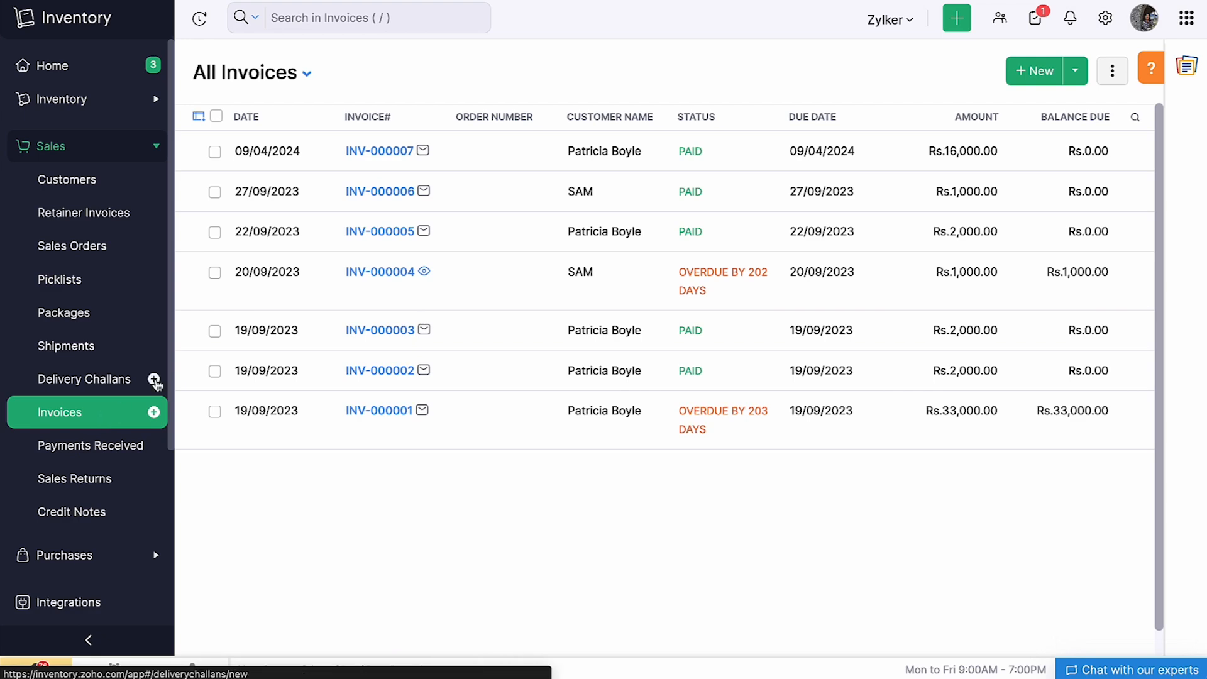
left_click(296, 255)
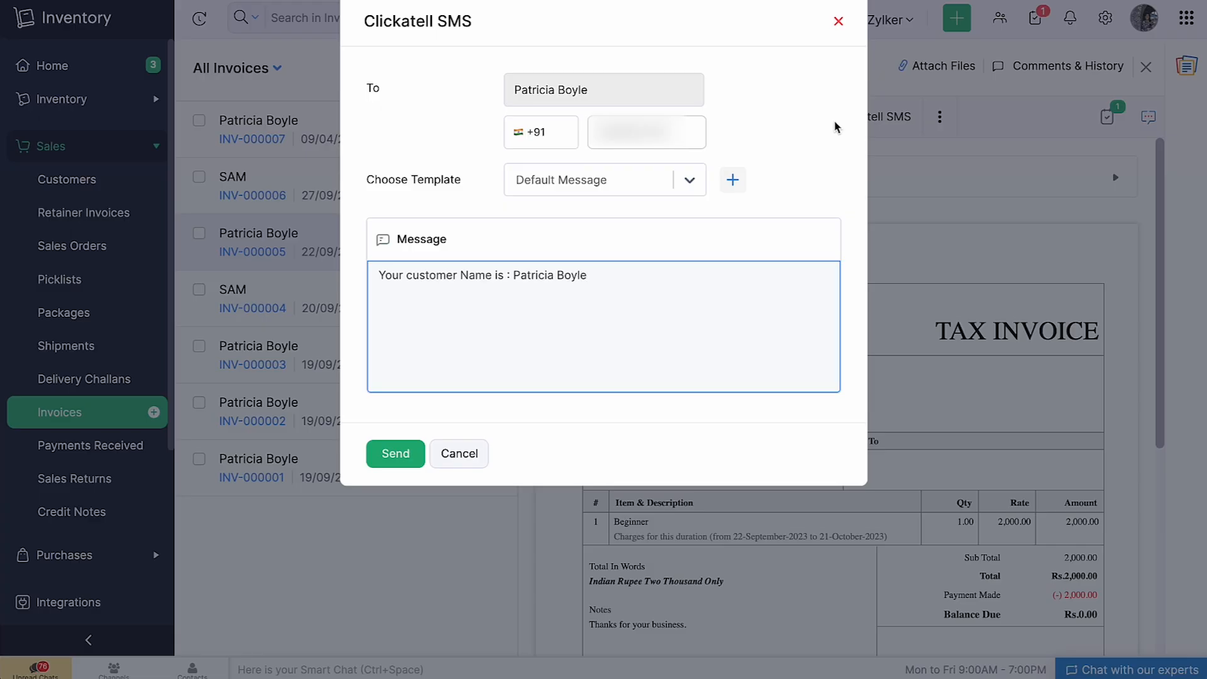
- Send the Commercial Template reminder SMS to the invoice customer, then view Clickatell SMS History
left_click(695, 133)
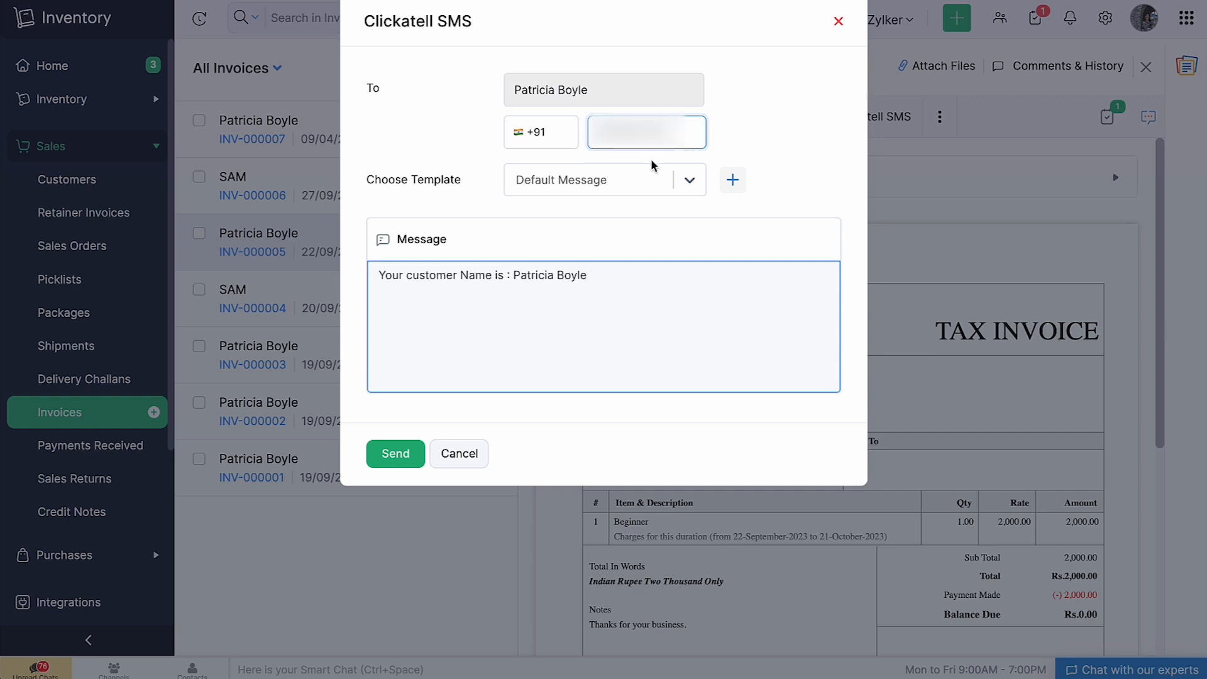
left_click(621, 182)
left_click(650, 225)
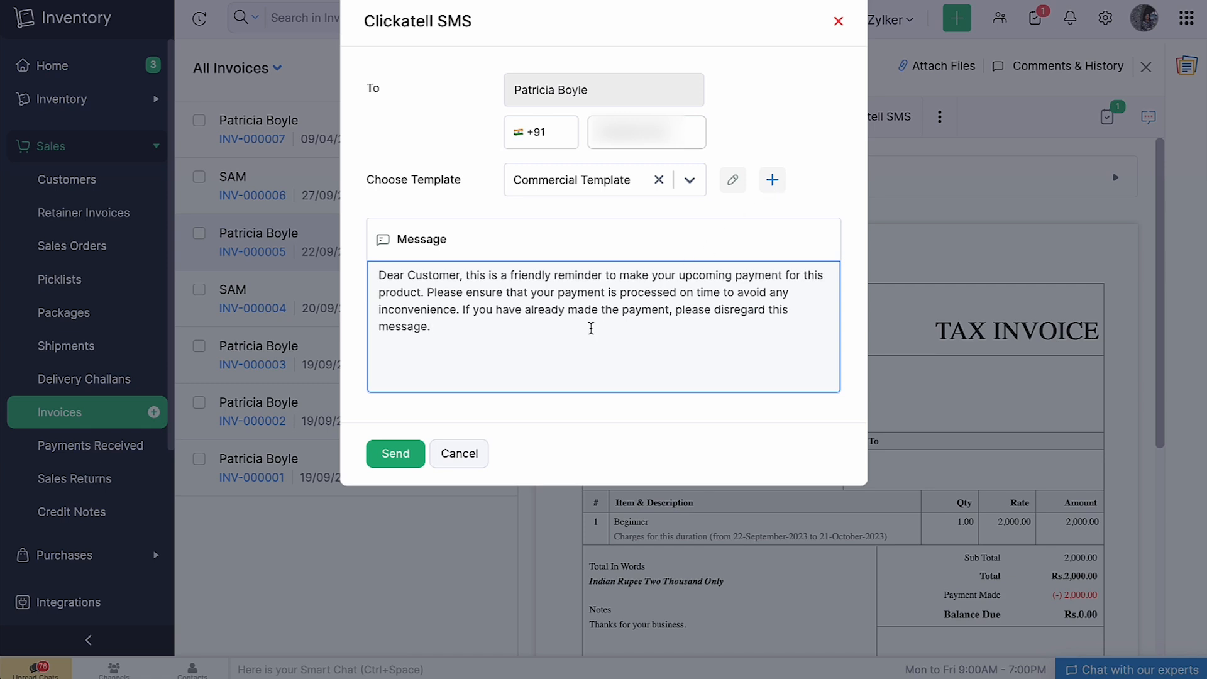
left_click(388, 458)
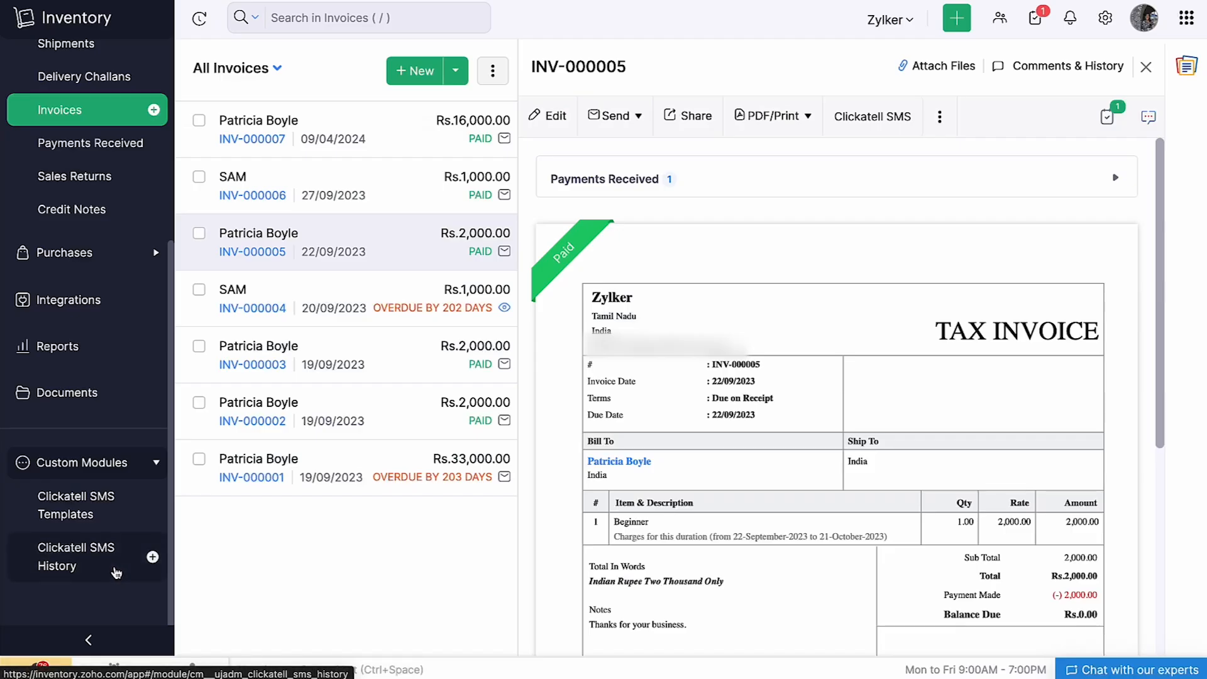
left_click(113, 565)
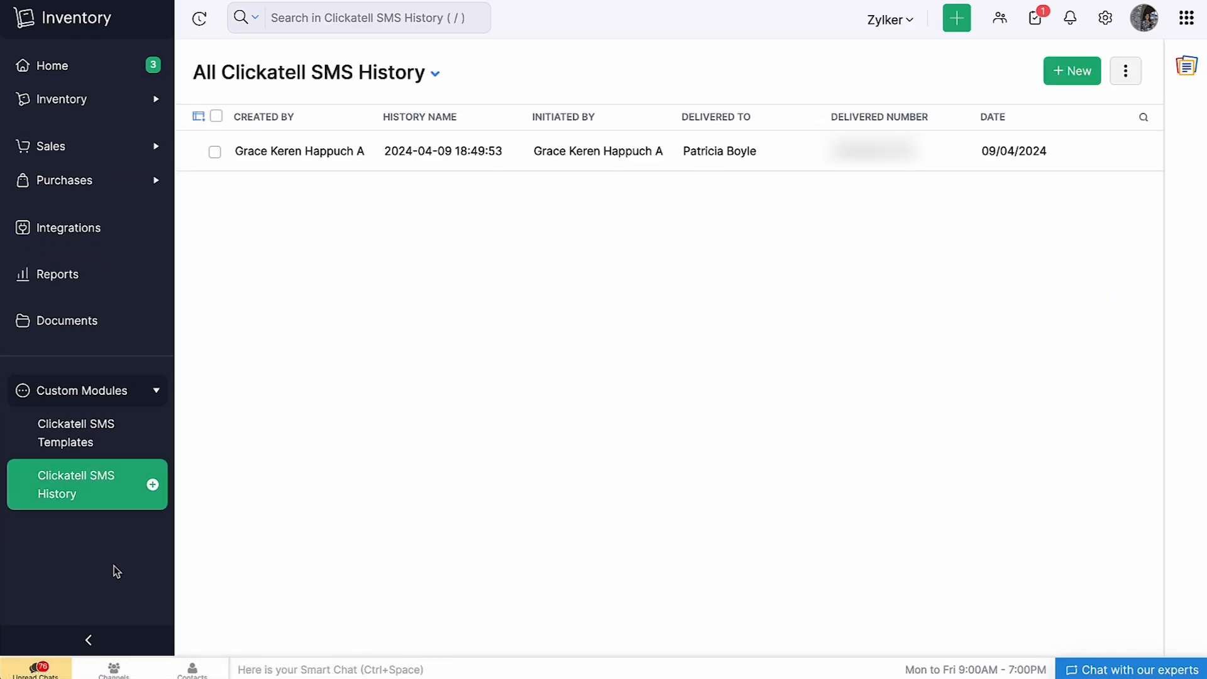
- View the history record of the reminder SMS sent on 09/04/2024
left_click(564, 163)
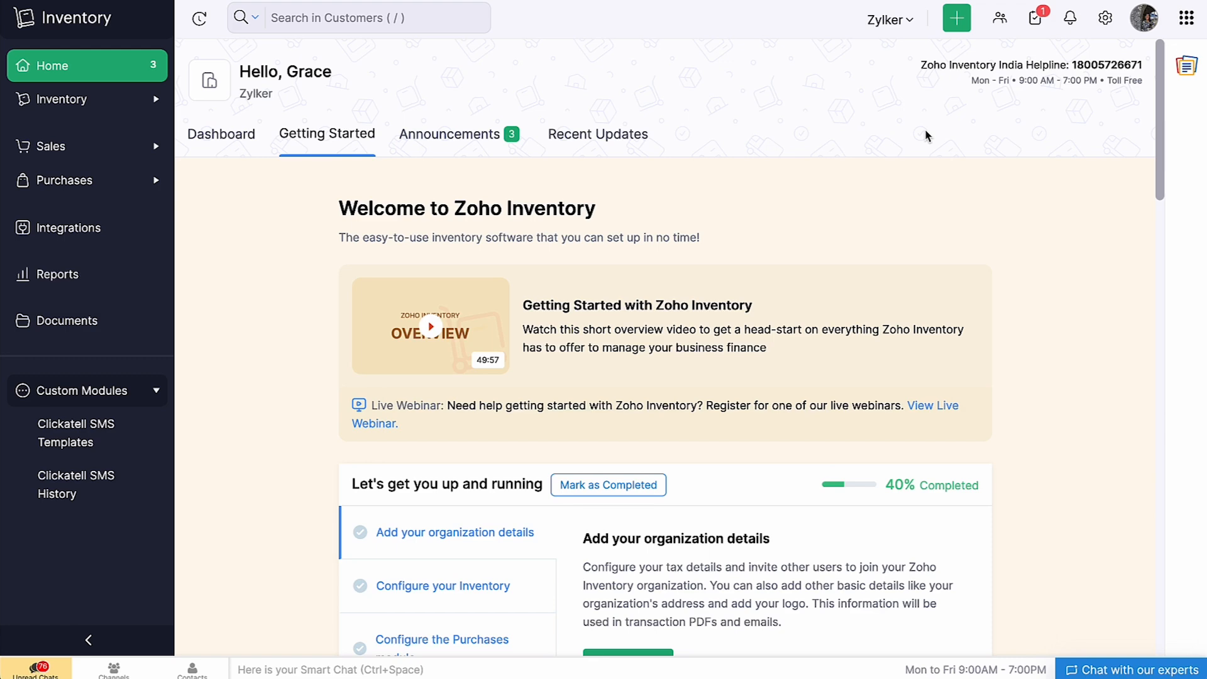
- Open the installed Clickatell SMS extension's details in the Marketplace, showing version 3.8, Active
left_click(1105, 17)
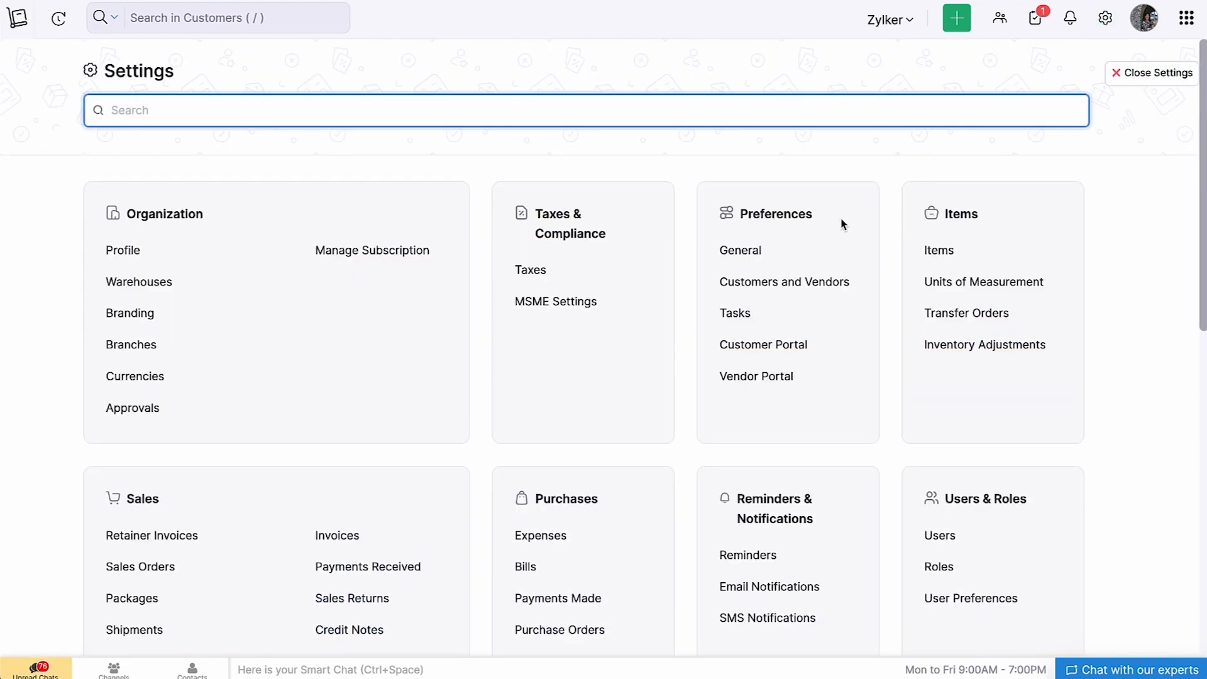
scroll(845, 220, "down", 6)
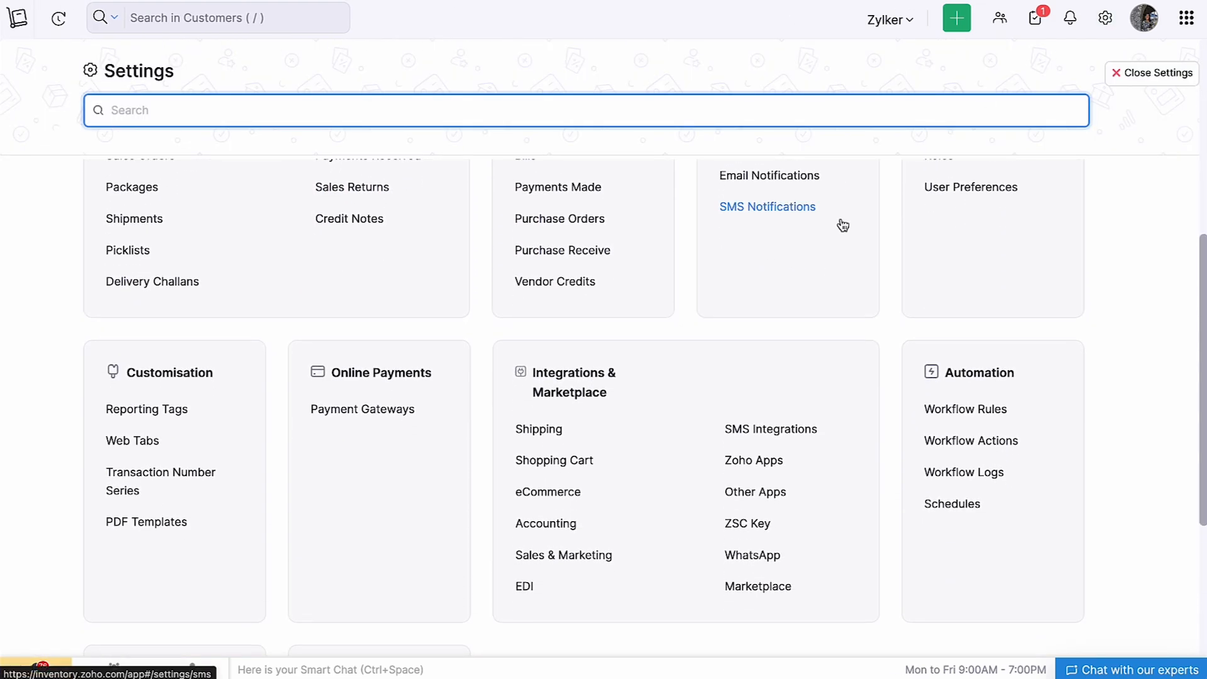
left_click(772, 591)
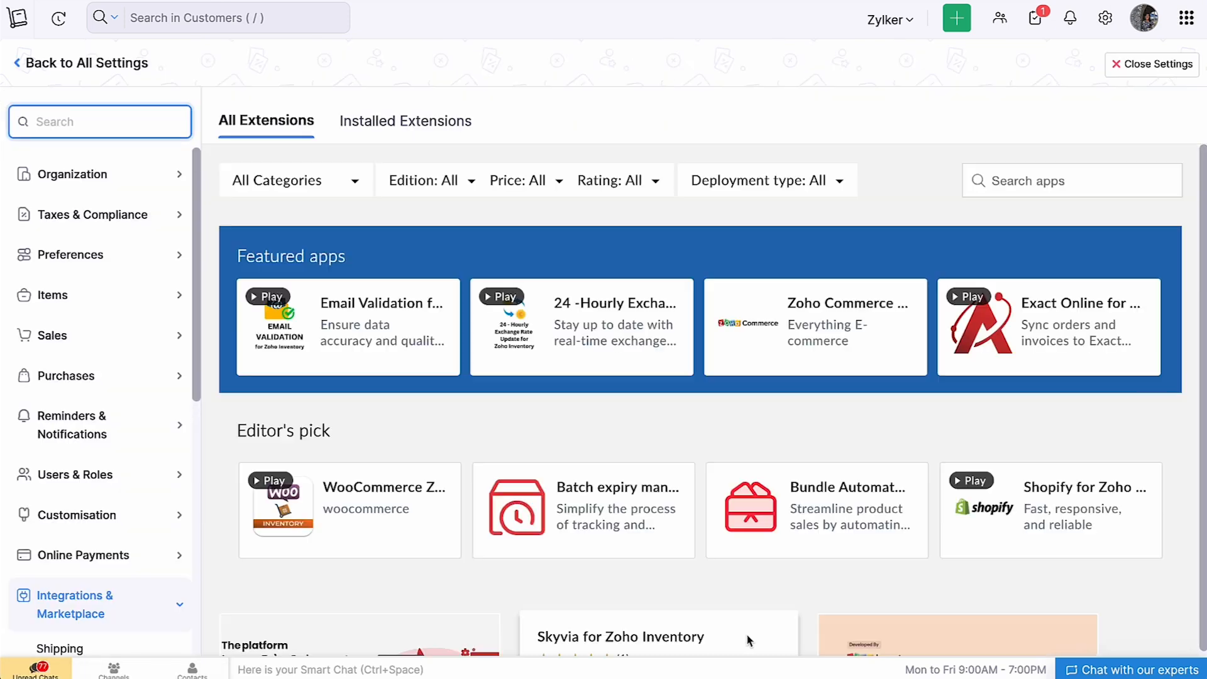
left_click(456, 148)
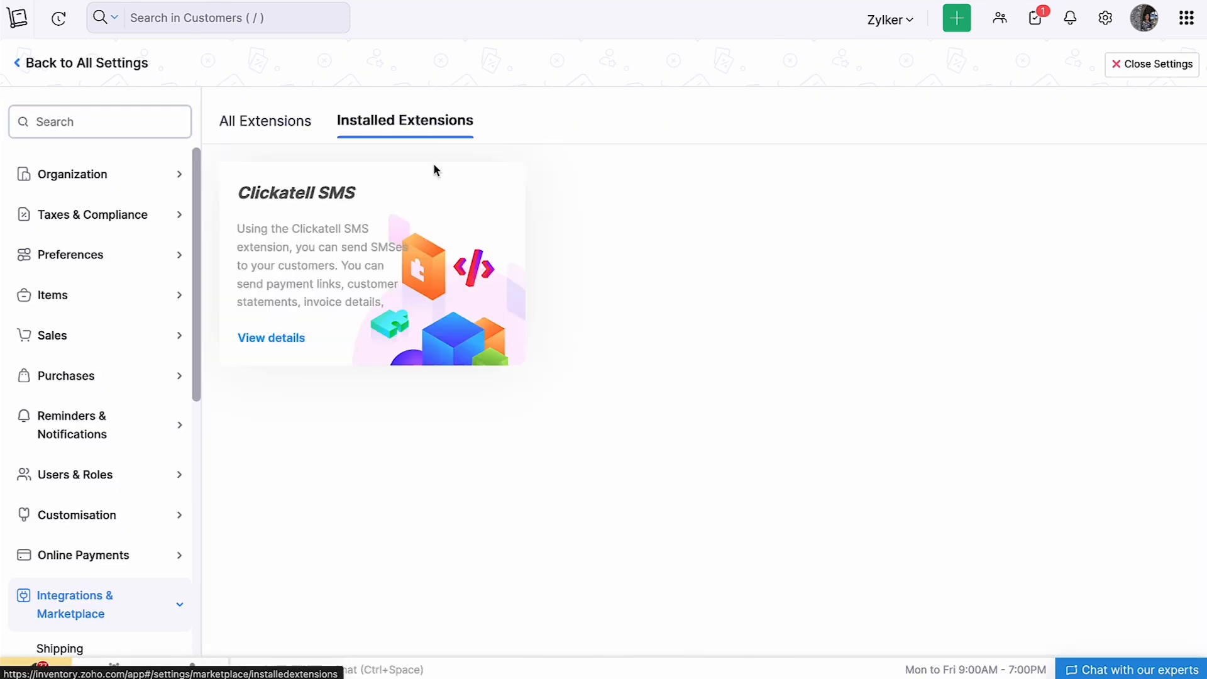
left_click(293, 340)
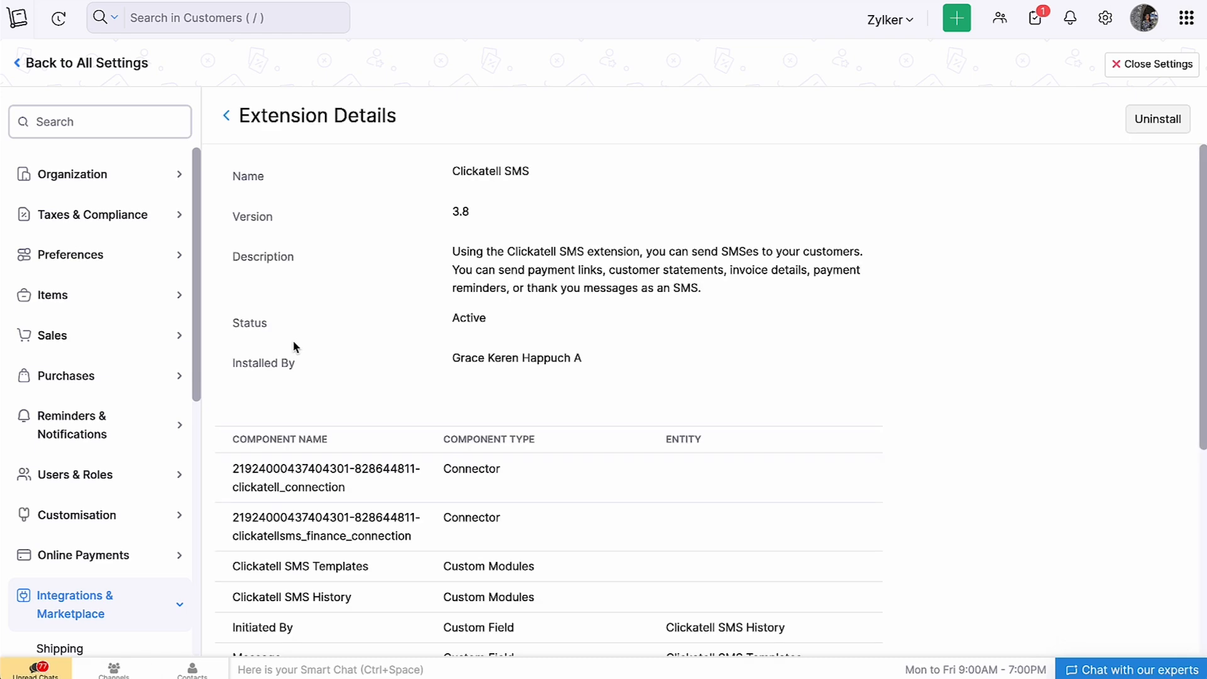